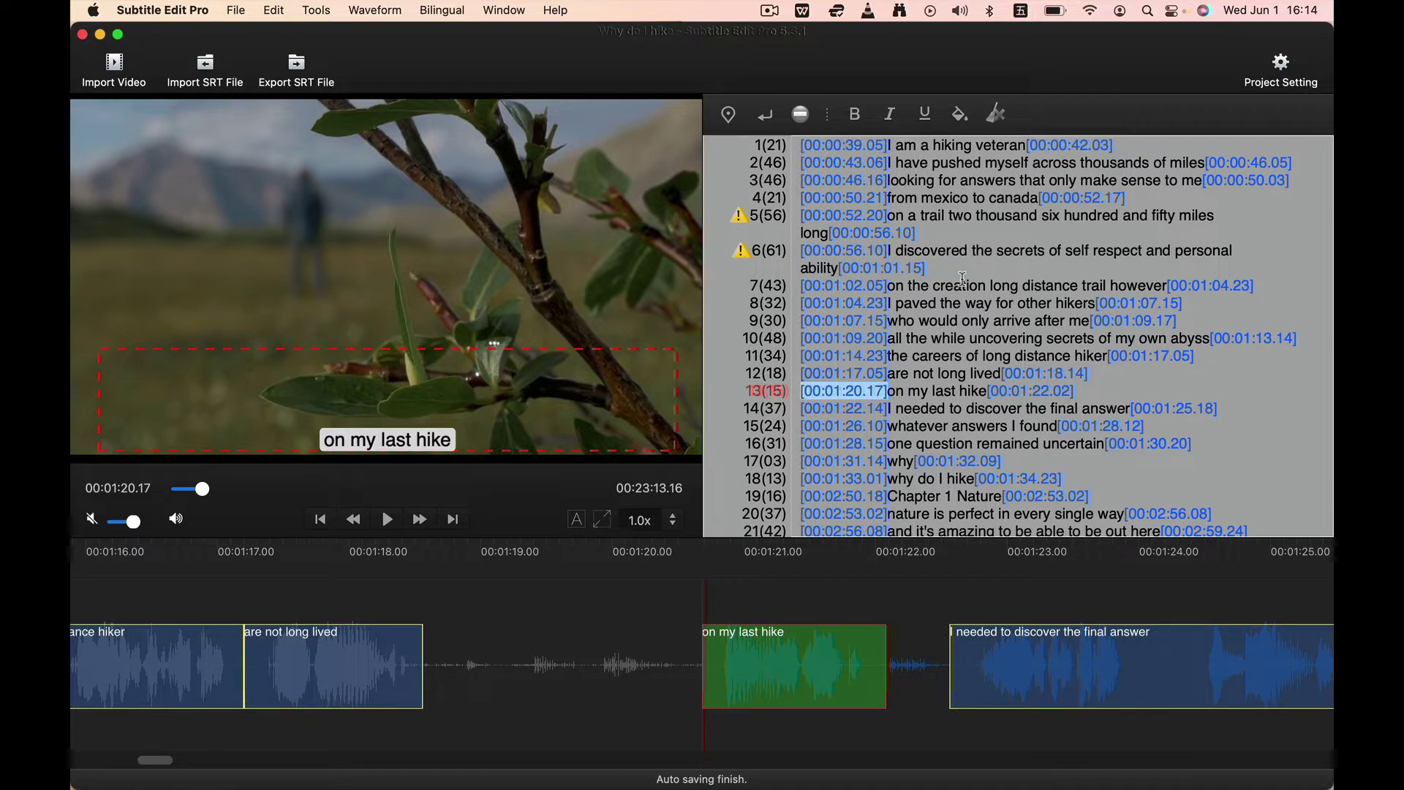
# Clear the old 01.docx upload in Google Translate, then copy every timecoded subtitle line.
pyautogui.hotkey('ctrl', 'Right')
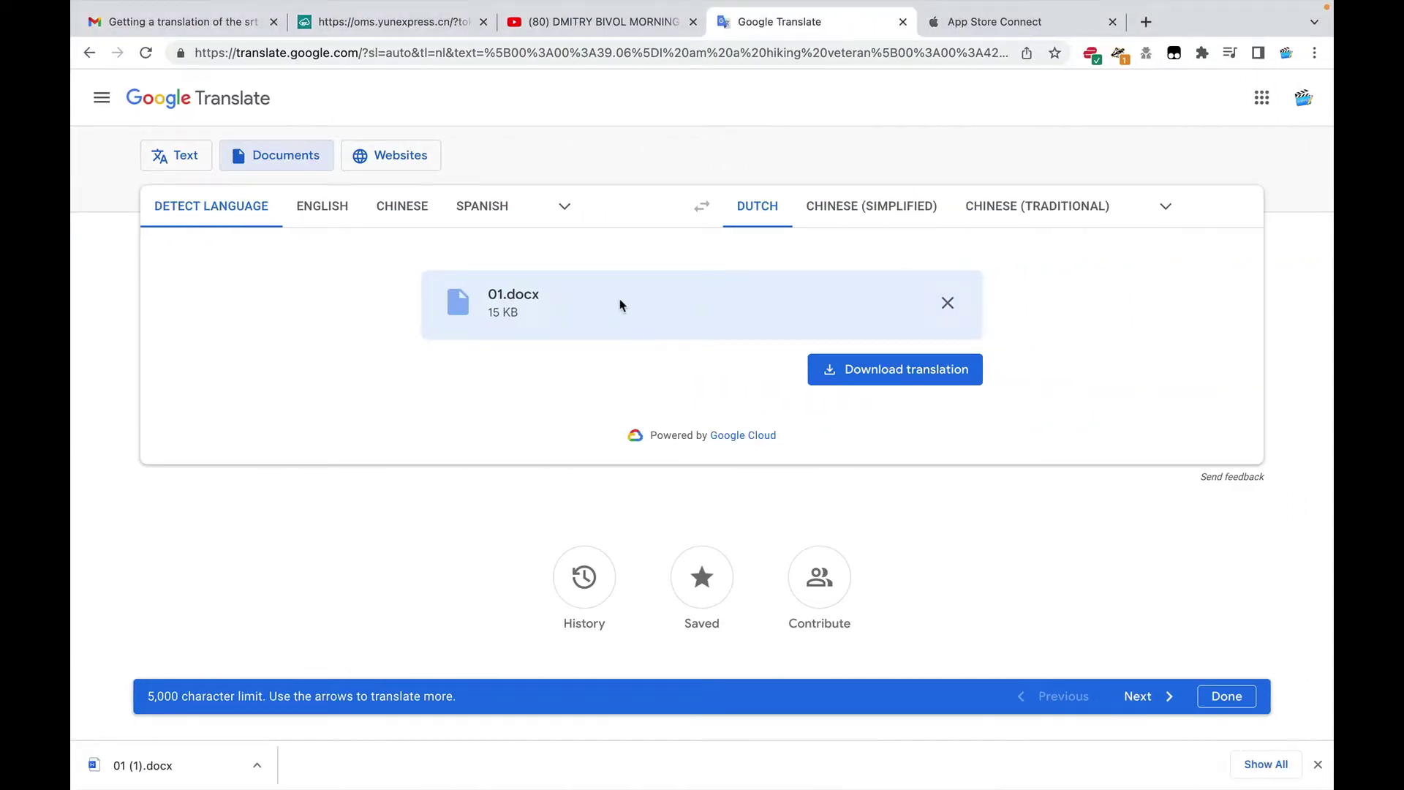
pyautogui.click(948, 303)
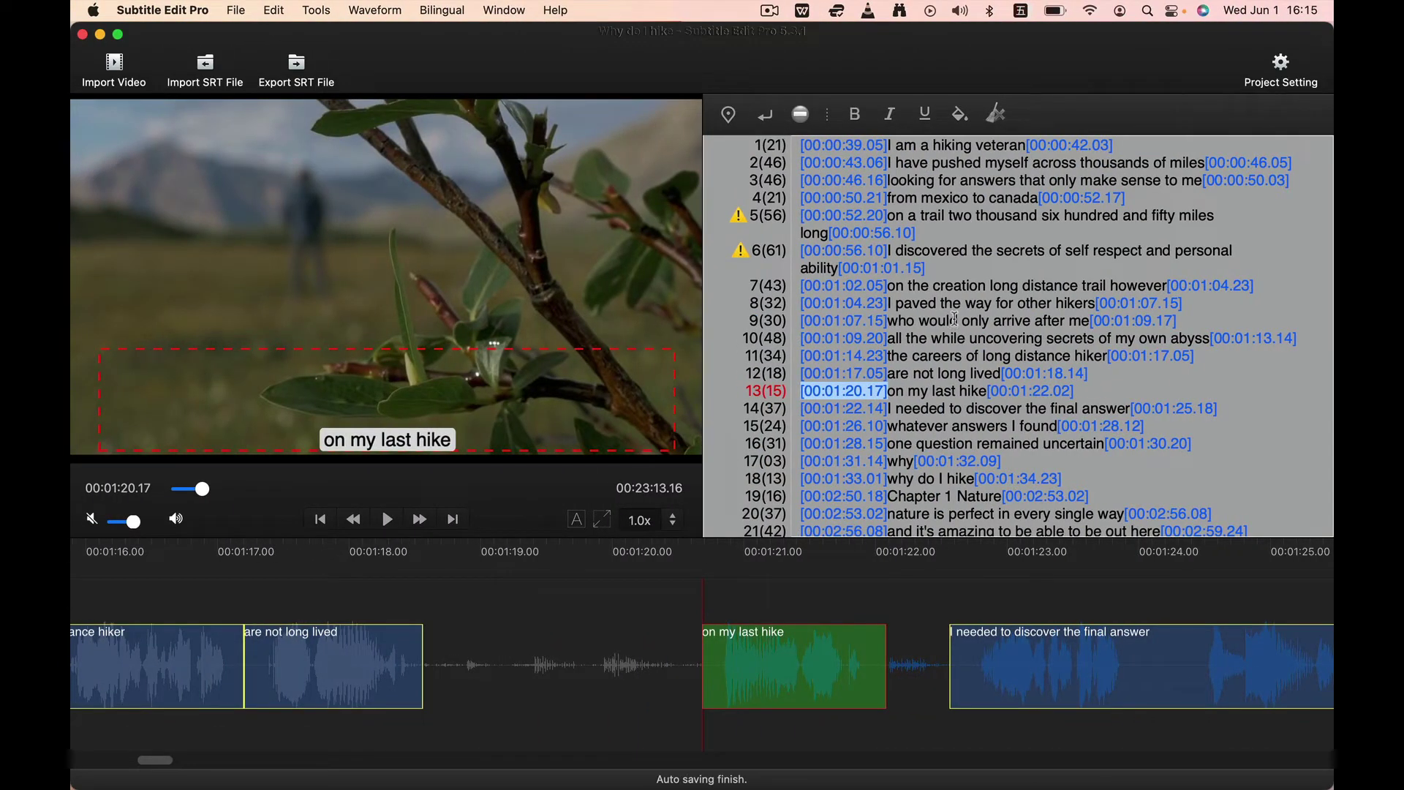
pyautogui.click(955, 319)
pyautogui.press('super+a')
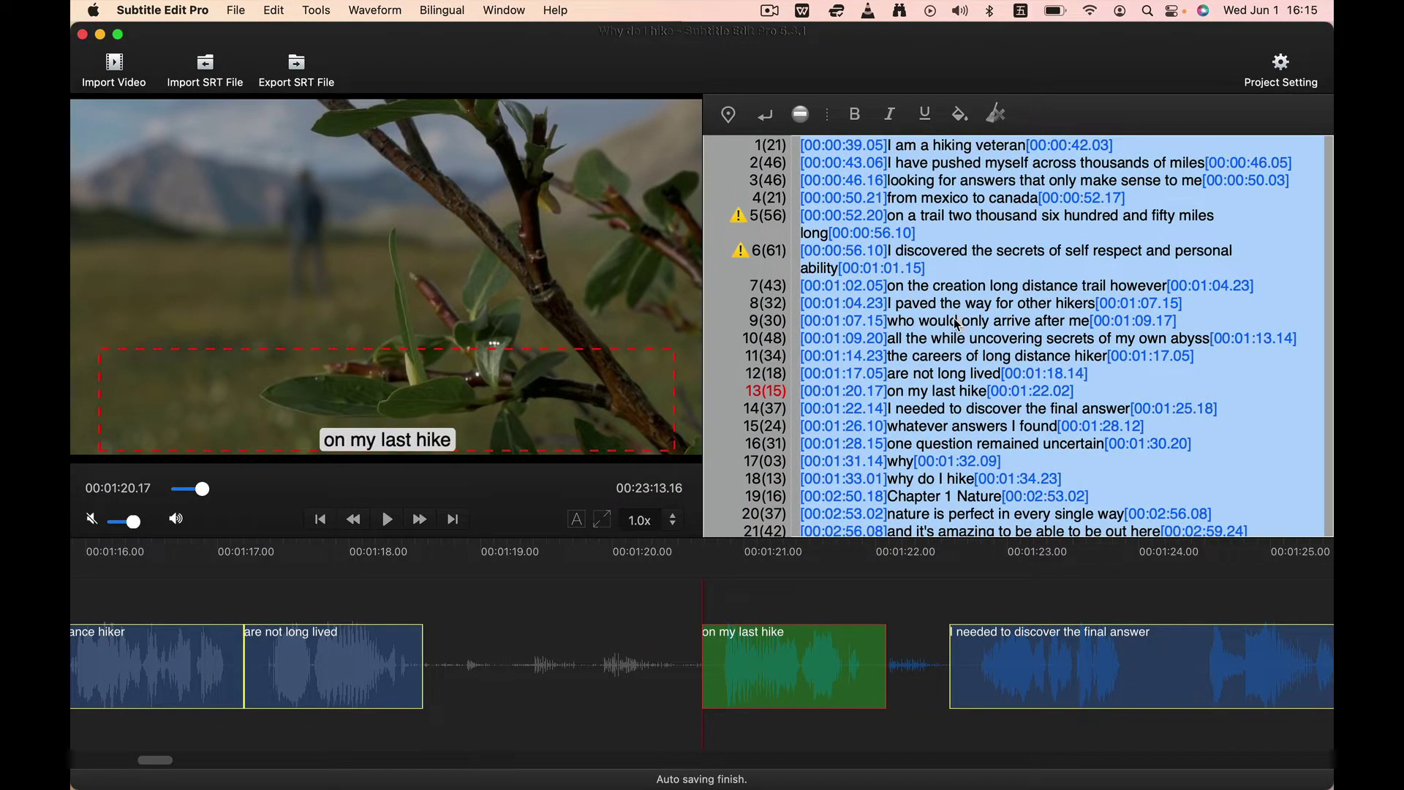
pyautogui.rightClick(955, 321)
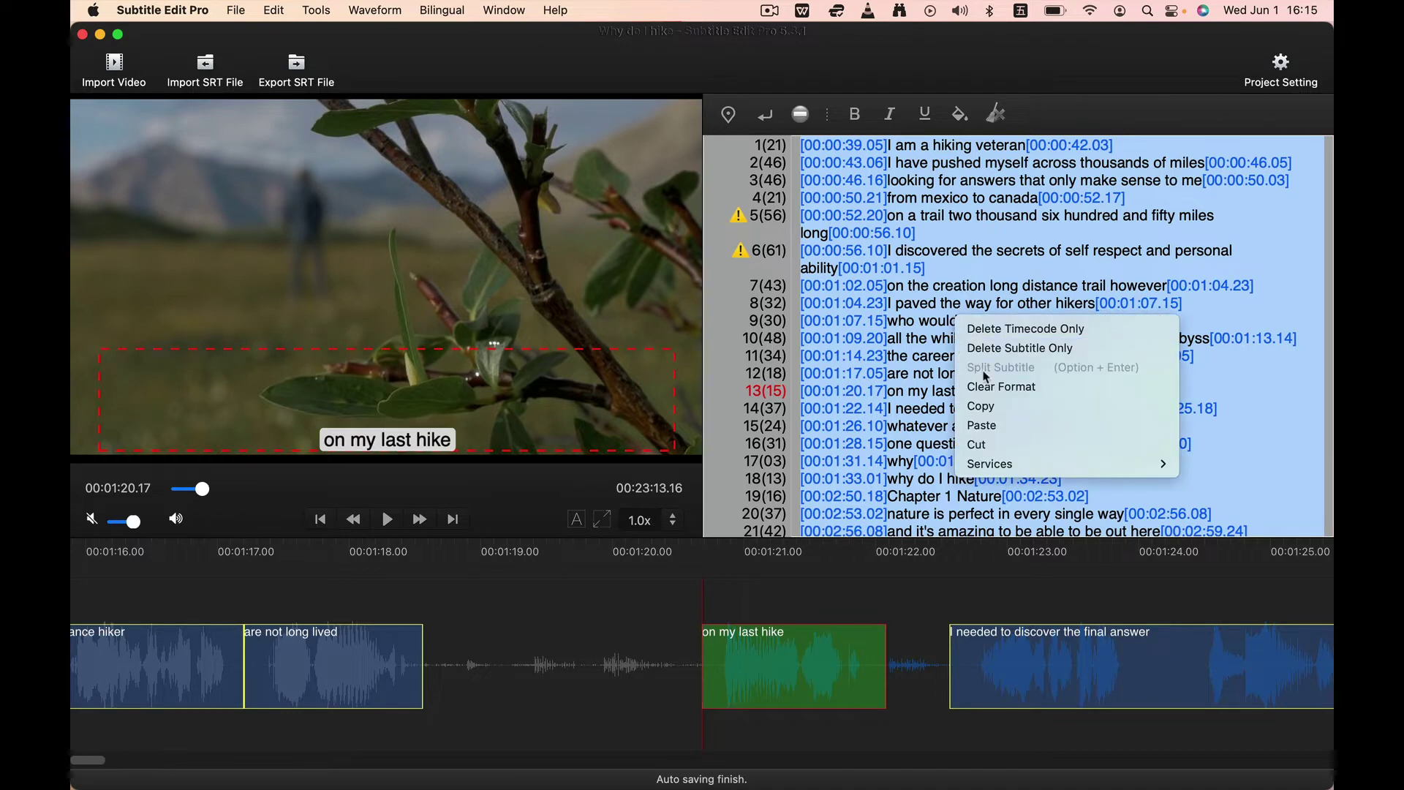
pyautogui.click(993, 407)
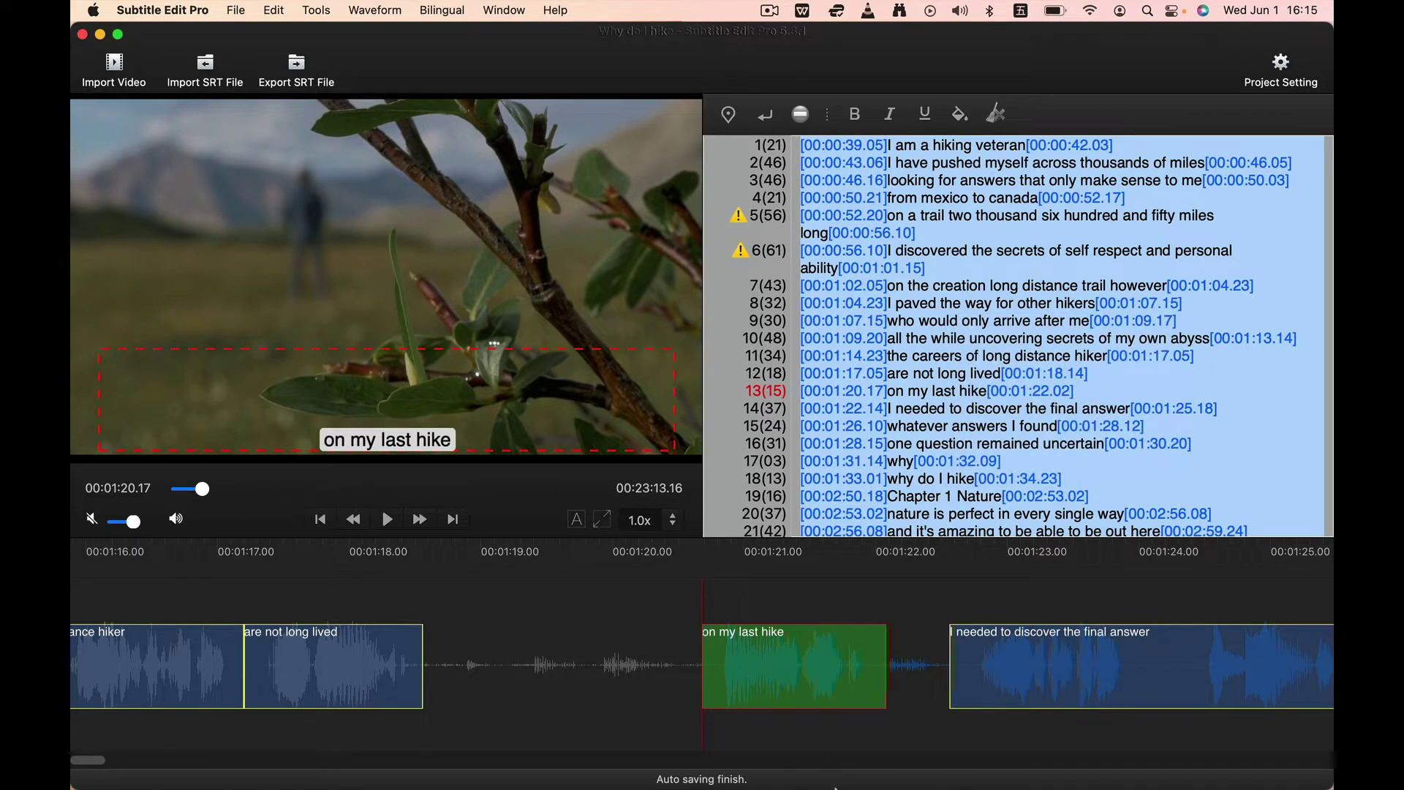
pyautogui.moveTo(993, 773)
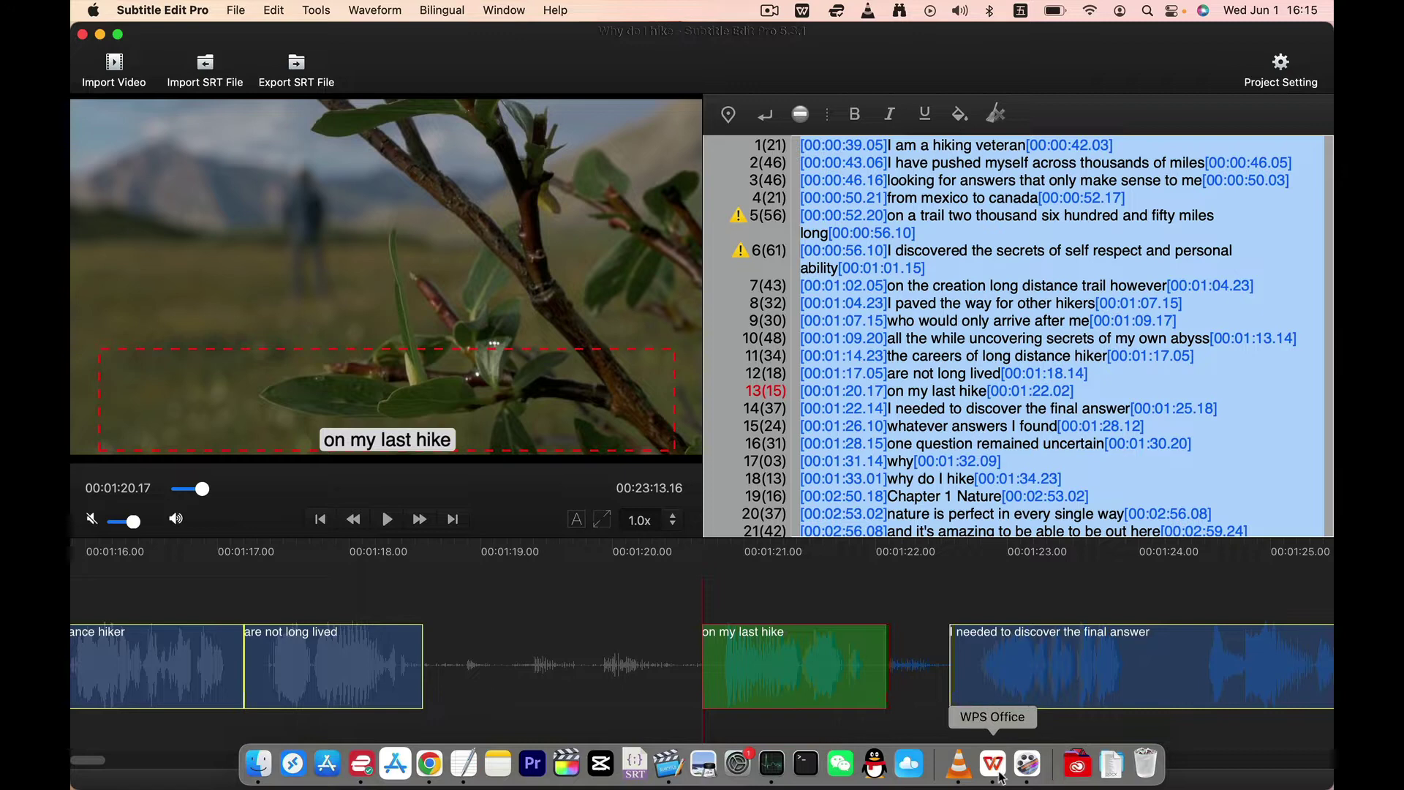
# Paste the copied subtitle lines into a blank WPS Office document.
pyautogui.click(993, 772)
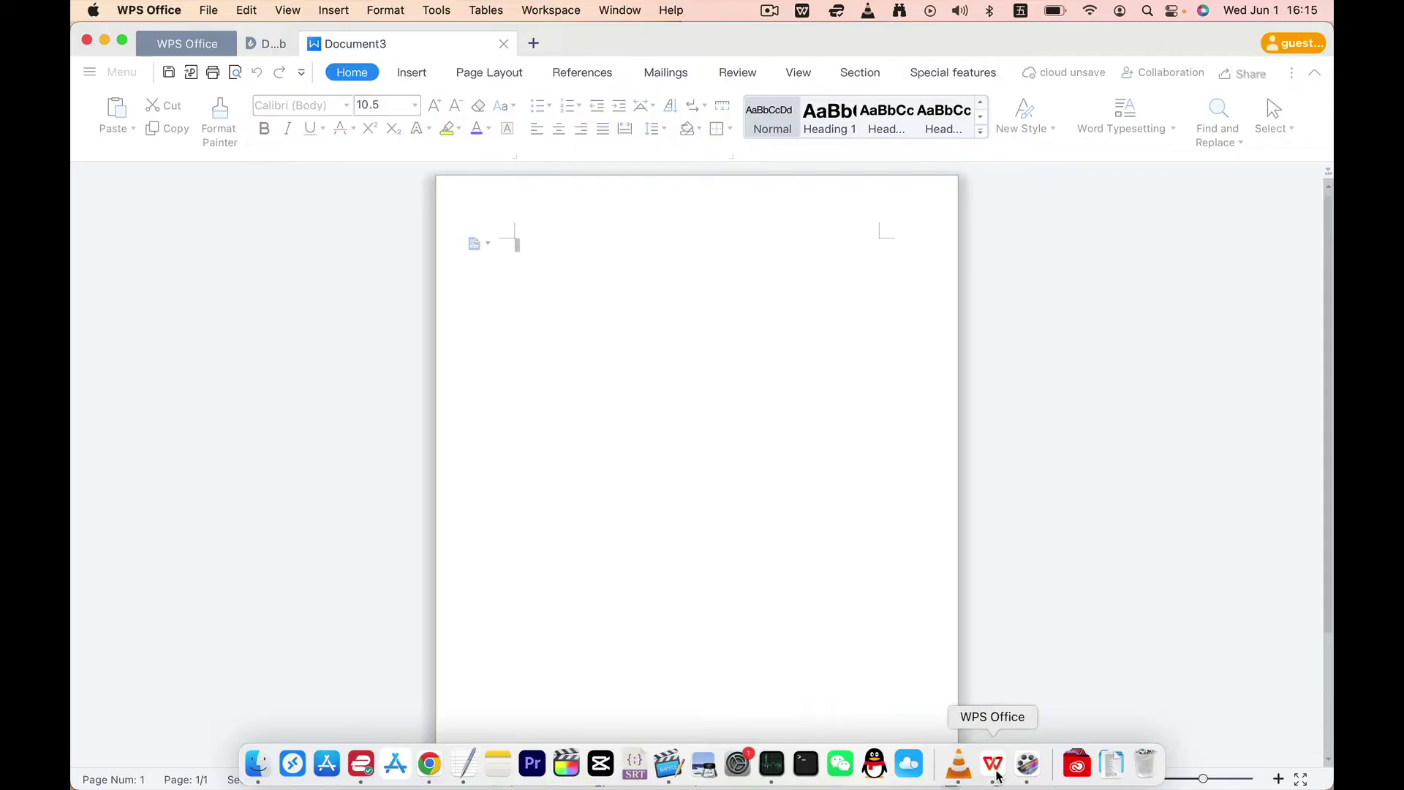
pyautogui.rightClick(563, 332)
pyautogui.click(606, 392)
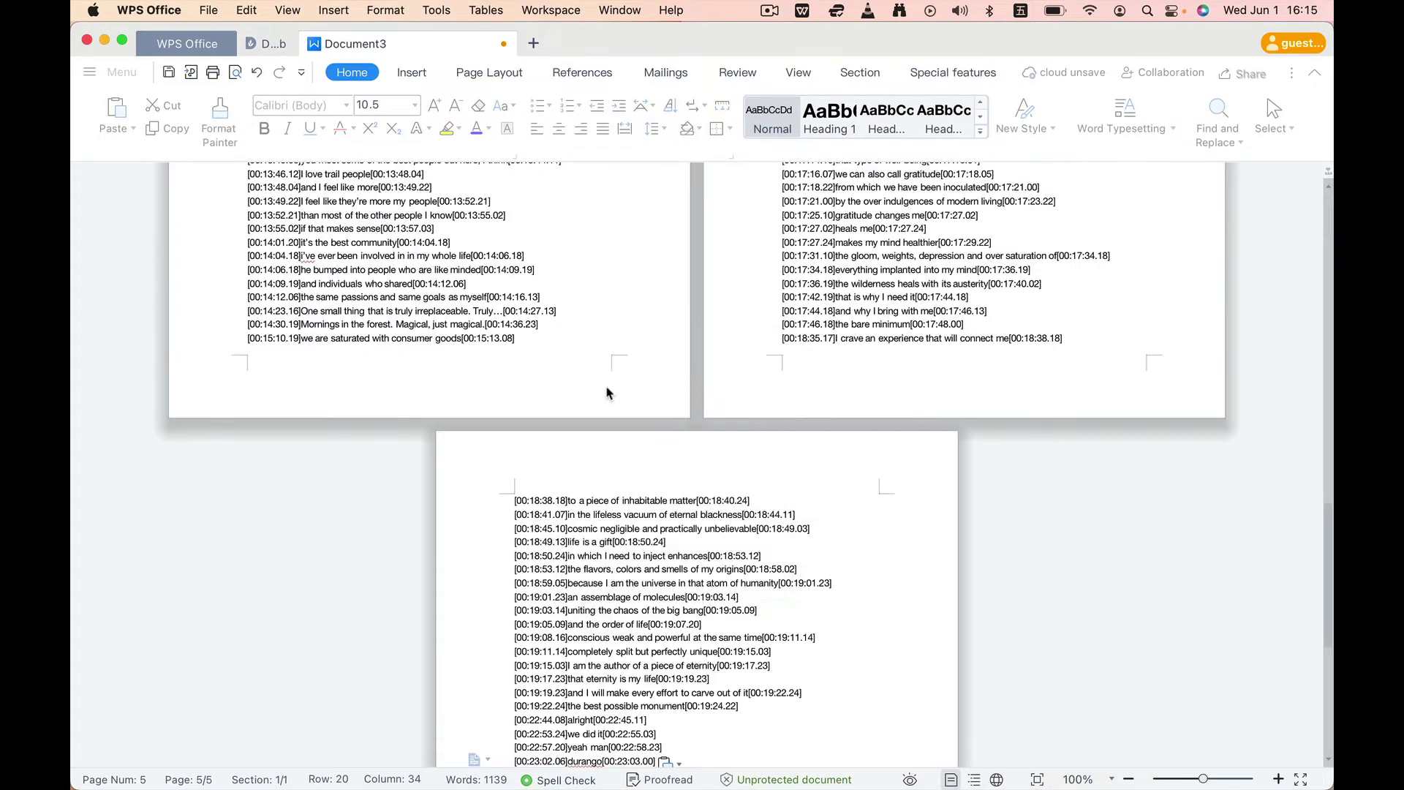
# Save the document to the Desktop as 1.docx.
pyautogui.press('super+s')
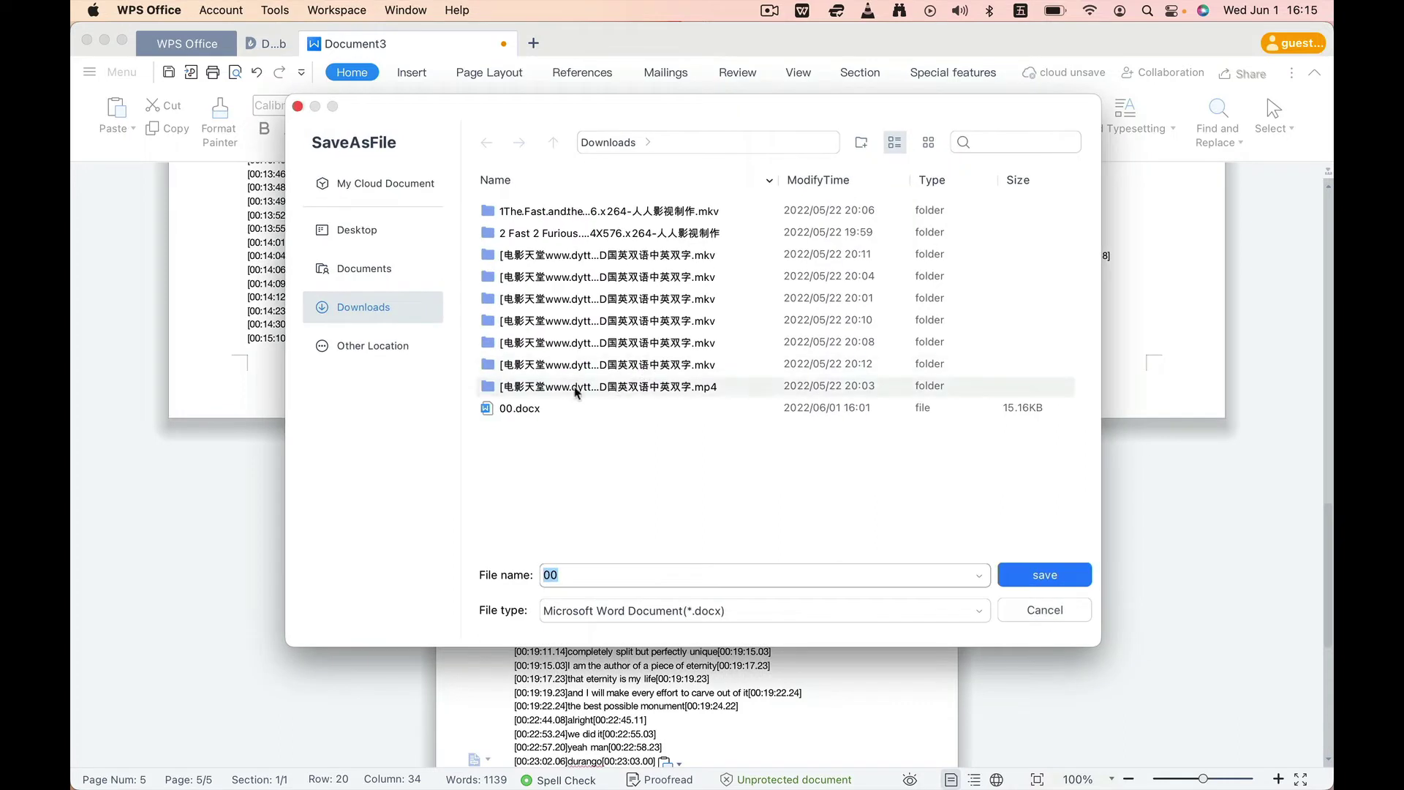
pyautogui.click(362, 229)
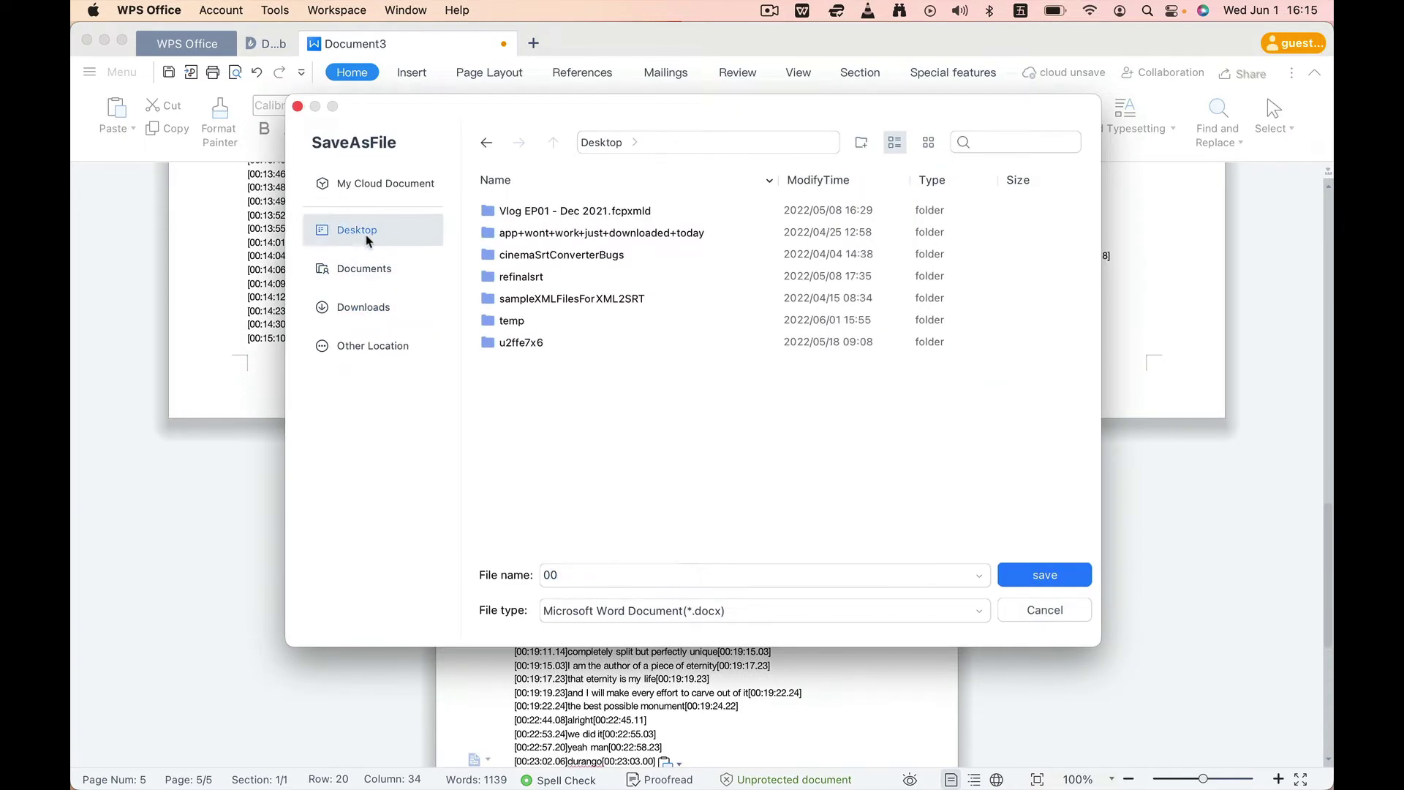
pyautogui.click(570, 573)
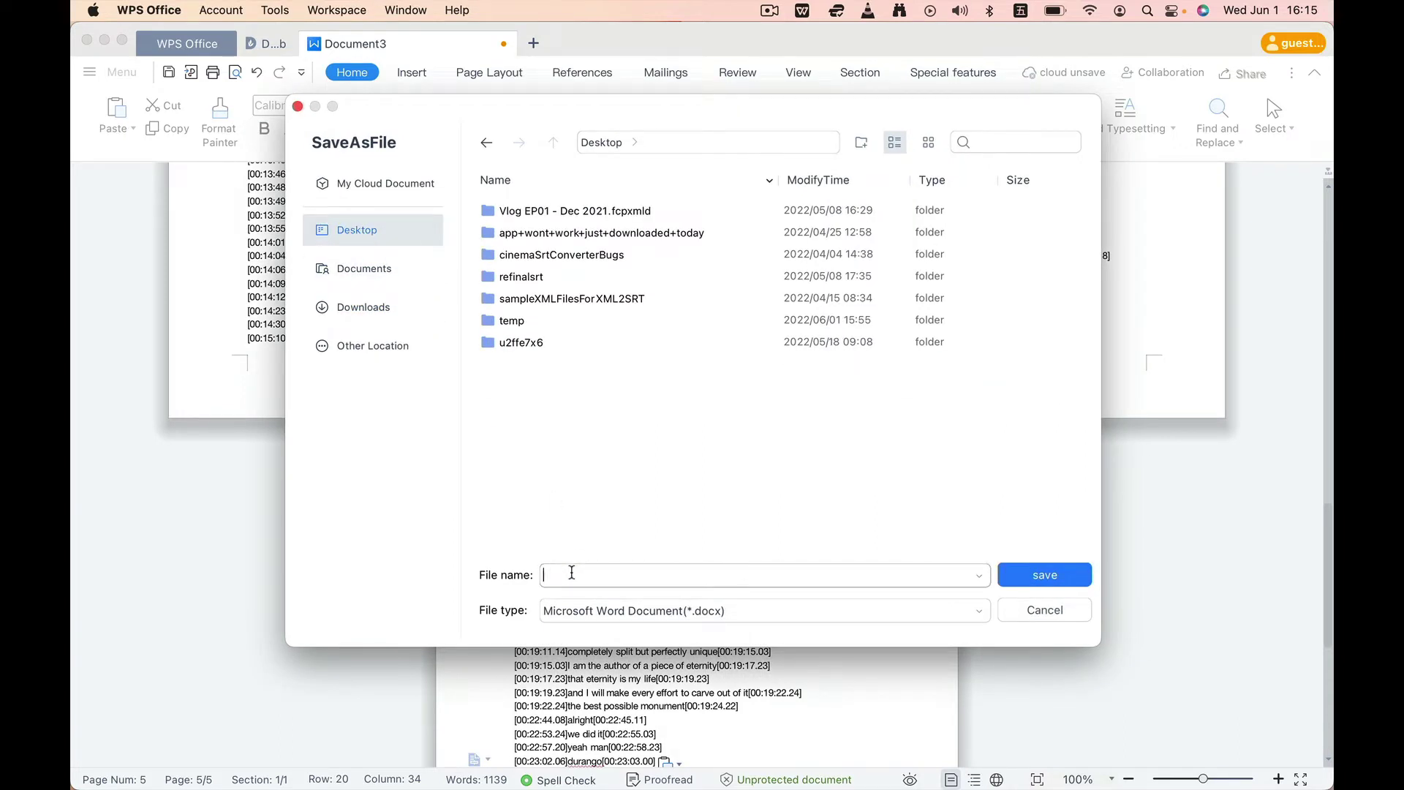
pyautogui.write('1')
pyautogui.click(1070, 577)
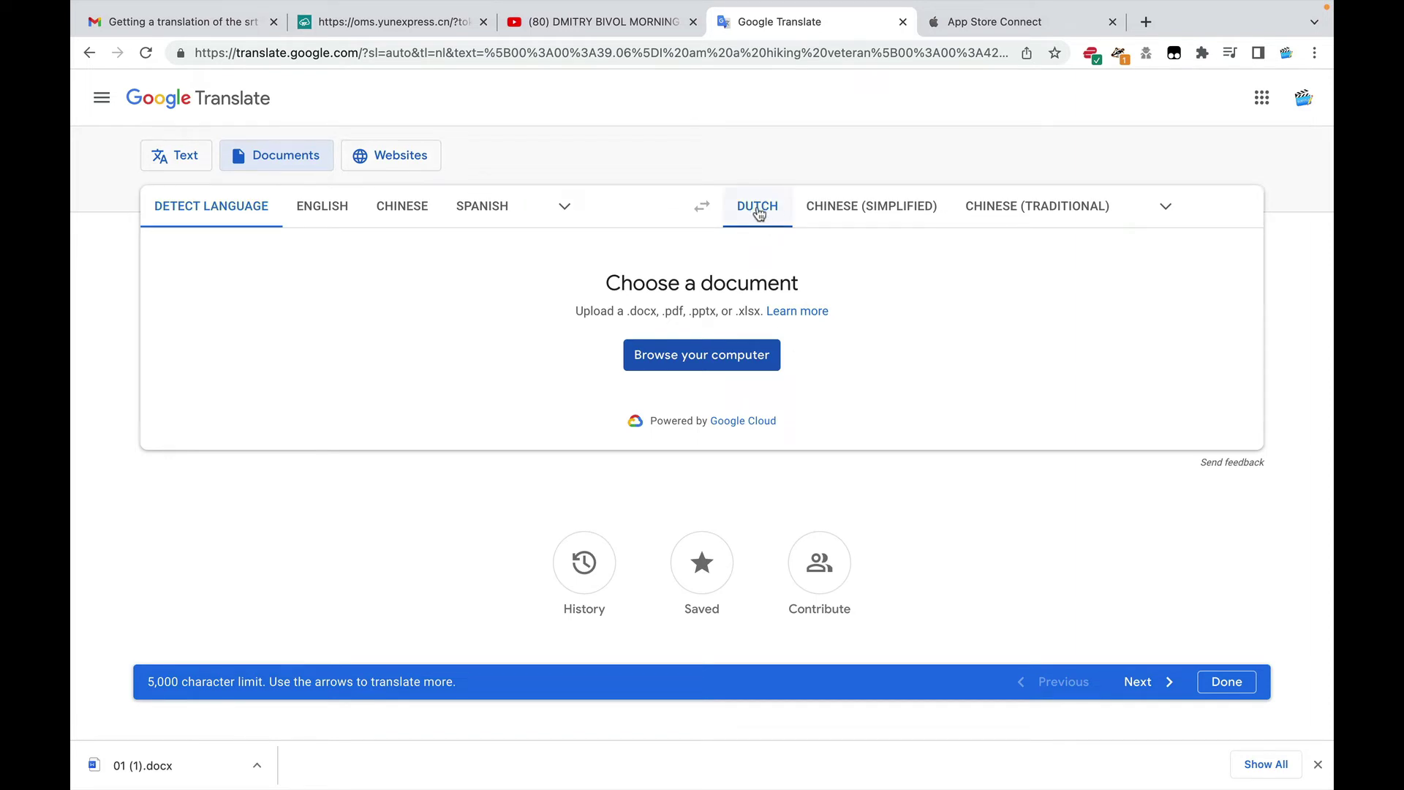
# Upload 1.docx from the Desktop to Google Translate's document translator.
pyautogui.click(694, 366)
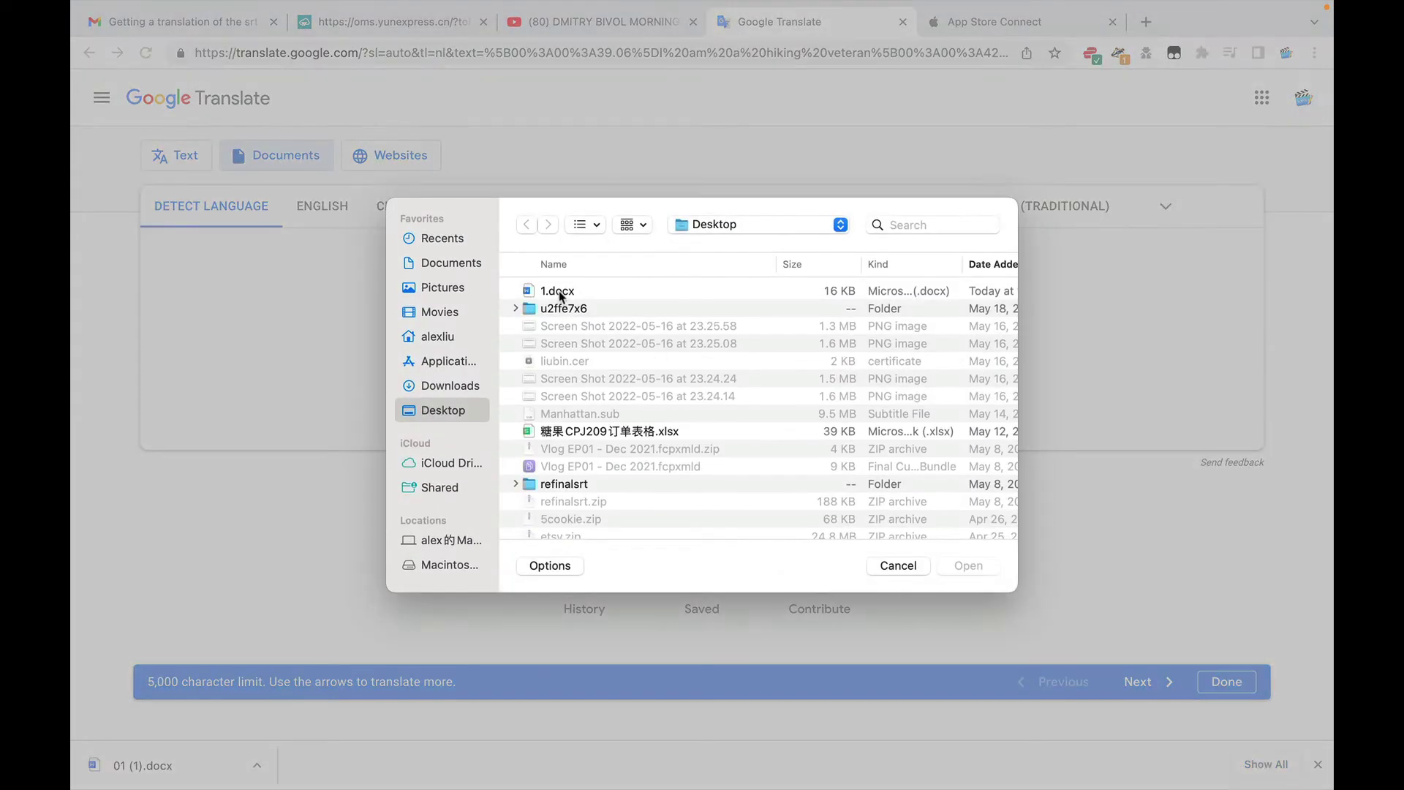
pyautogui.click(560, 292)
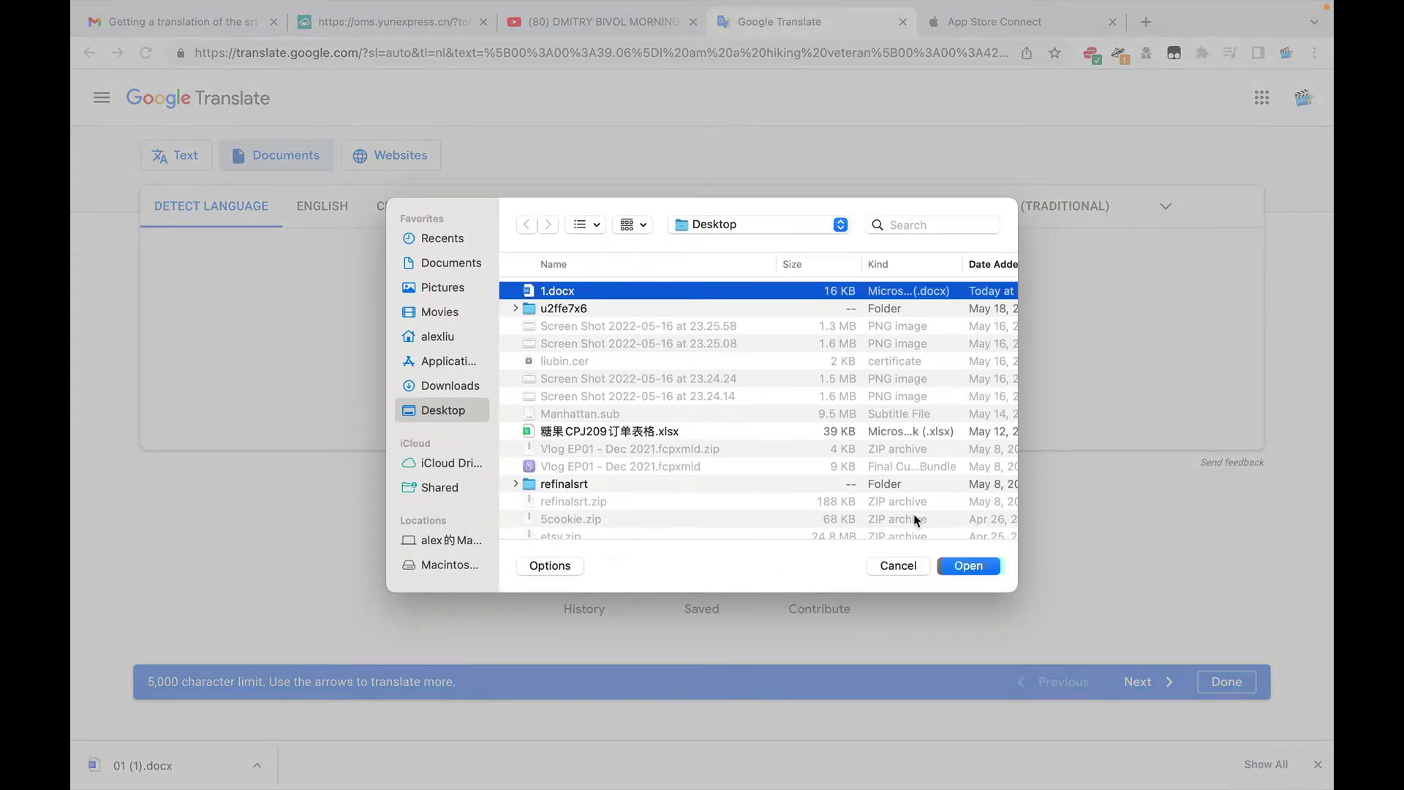
pyautogui.click(968, 566)
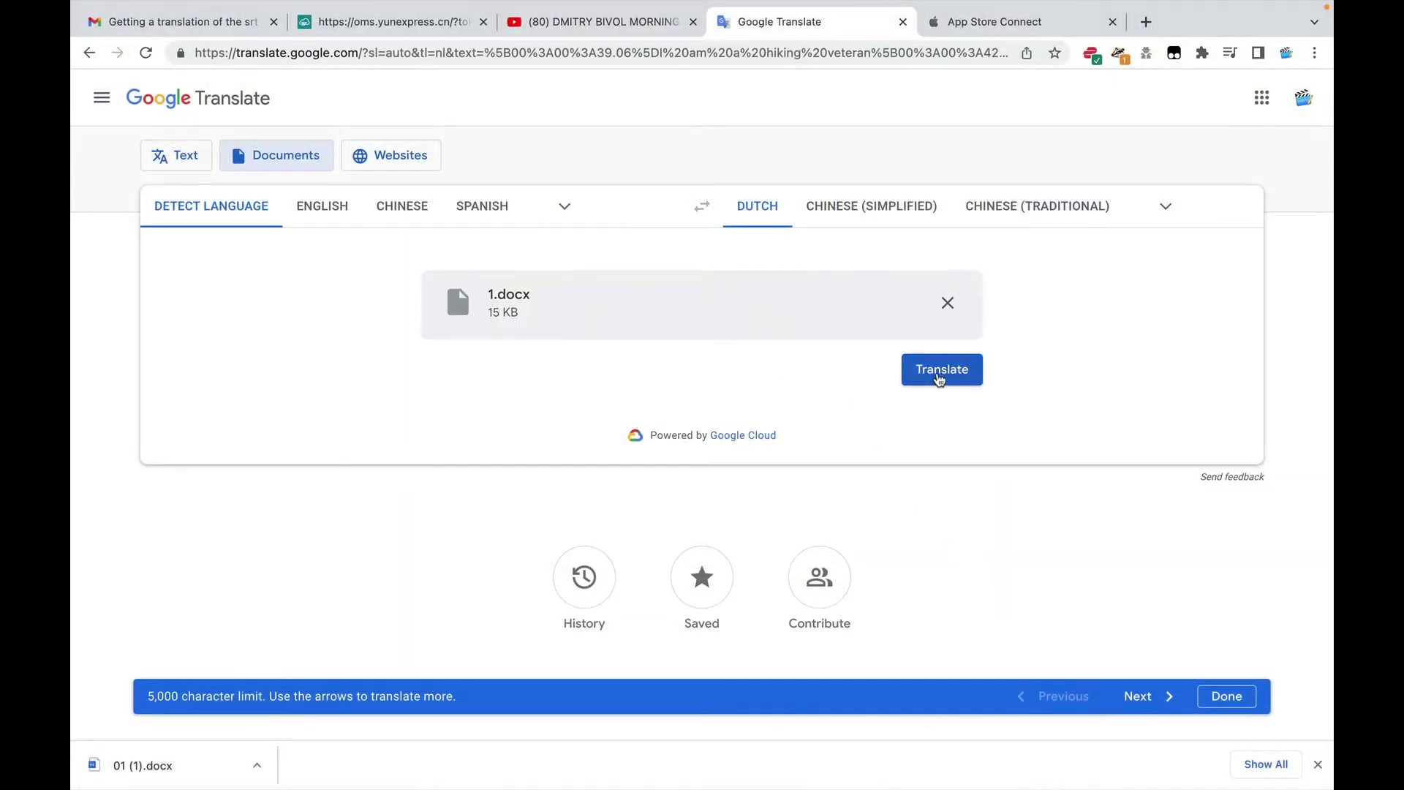
# Translate the document into Dutch and save the translated file to the Desktop.
pyautogui.click(940, 379)
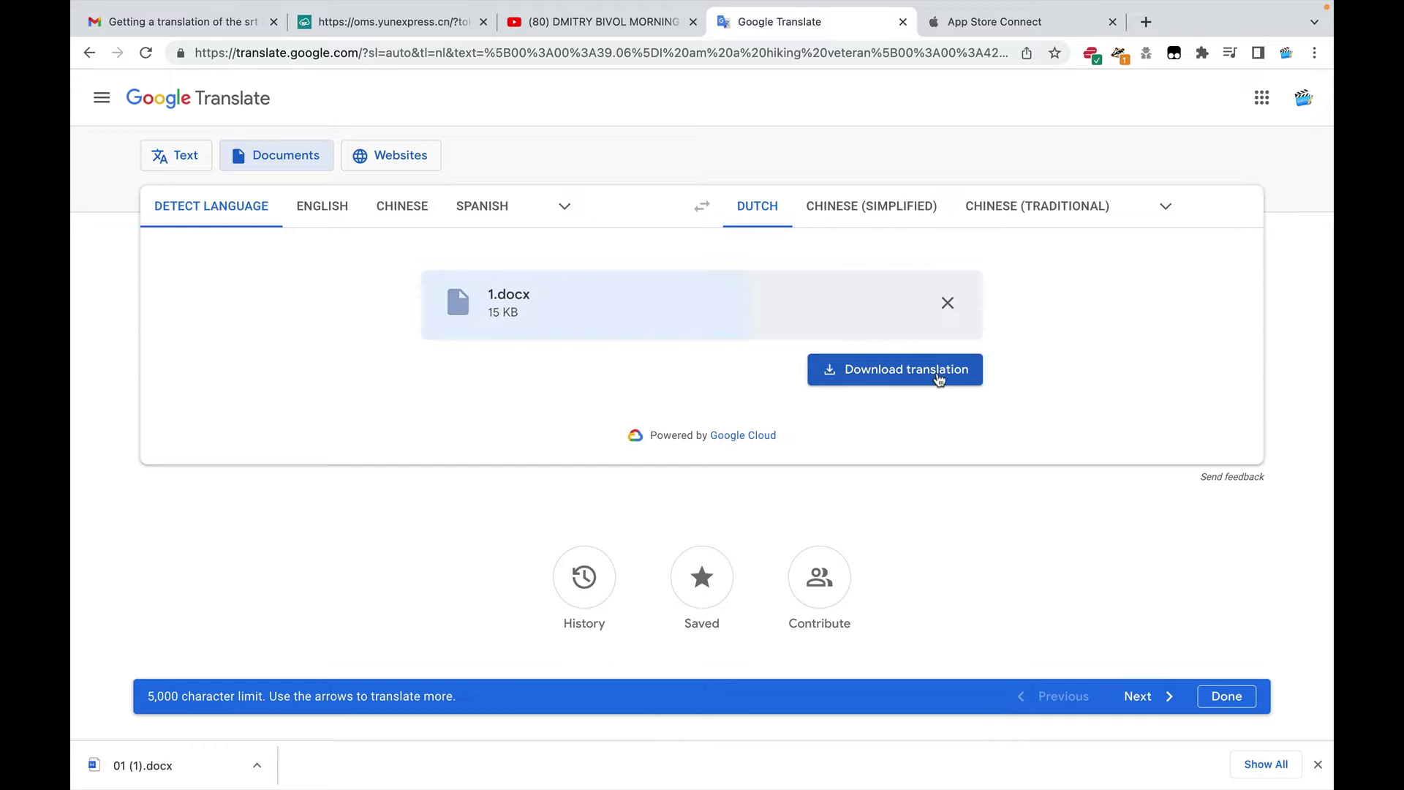
pyautogui.click(890, 383)
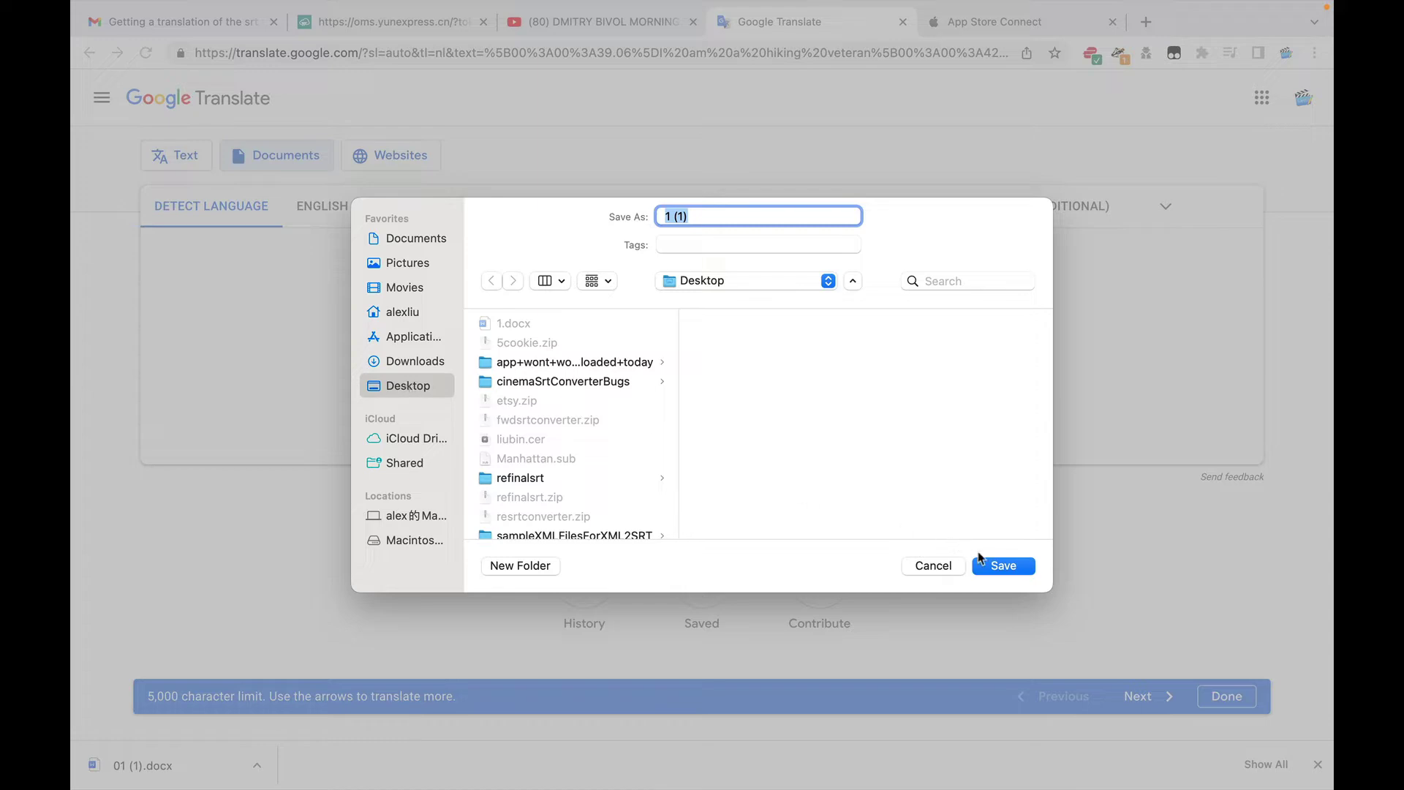
pyautogui.click(1010, 570)
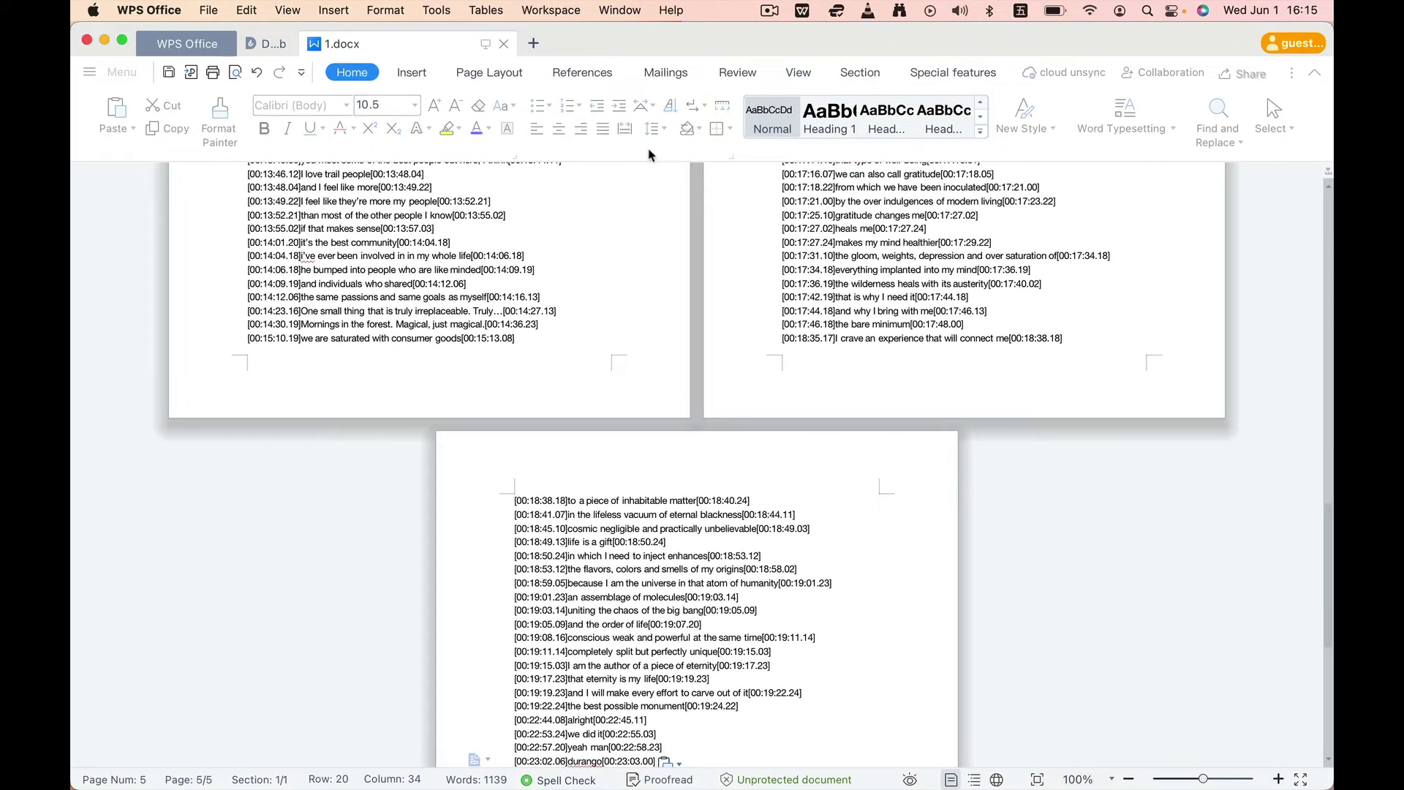
# Close 1.docx and open the downloaded translation 1 (1).docx in WPS Office.
pyautogui.click(504, 44)
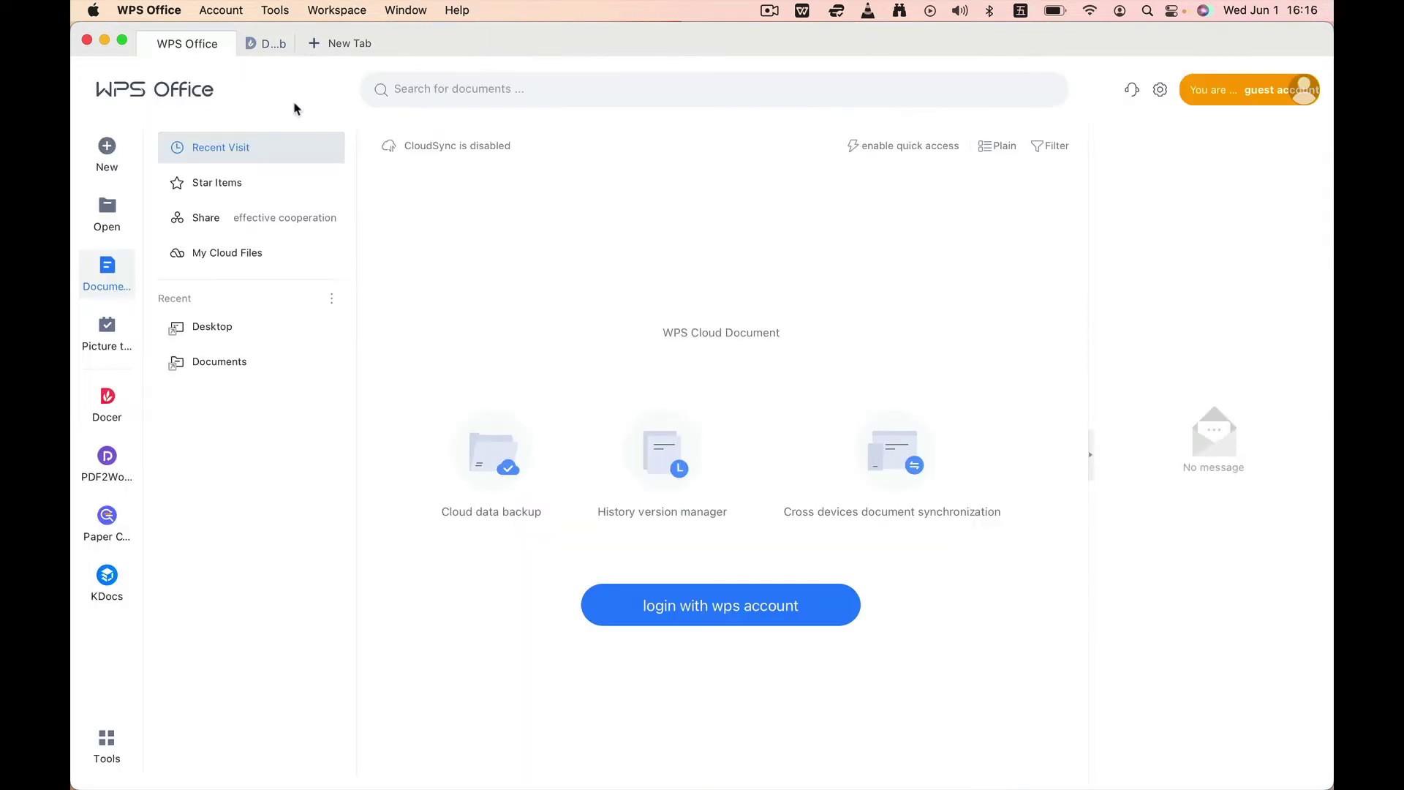
pyautogui.press('super+w')
pyautogui.click(1281, 61)
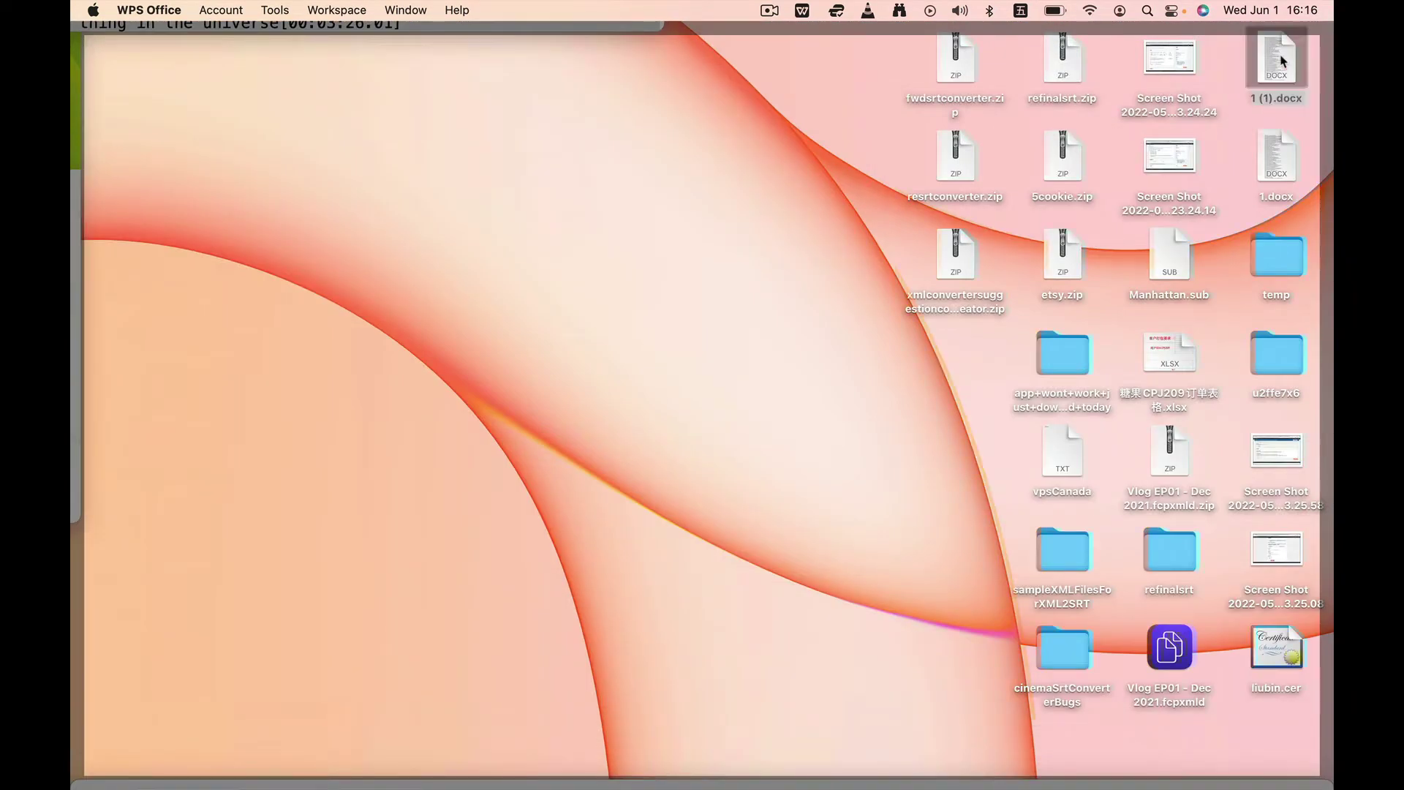
pyautogui.doubleClick(1281, 60)
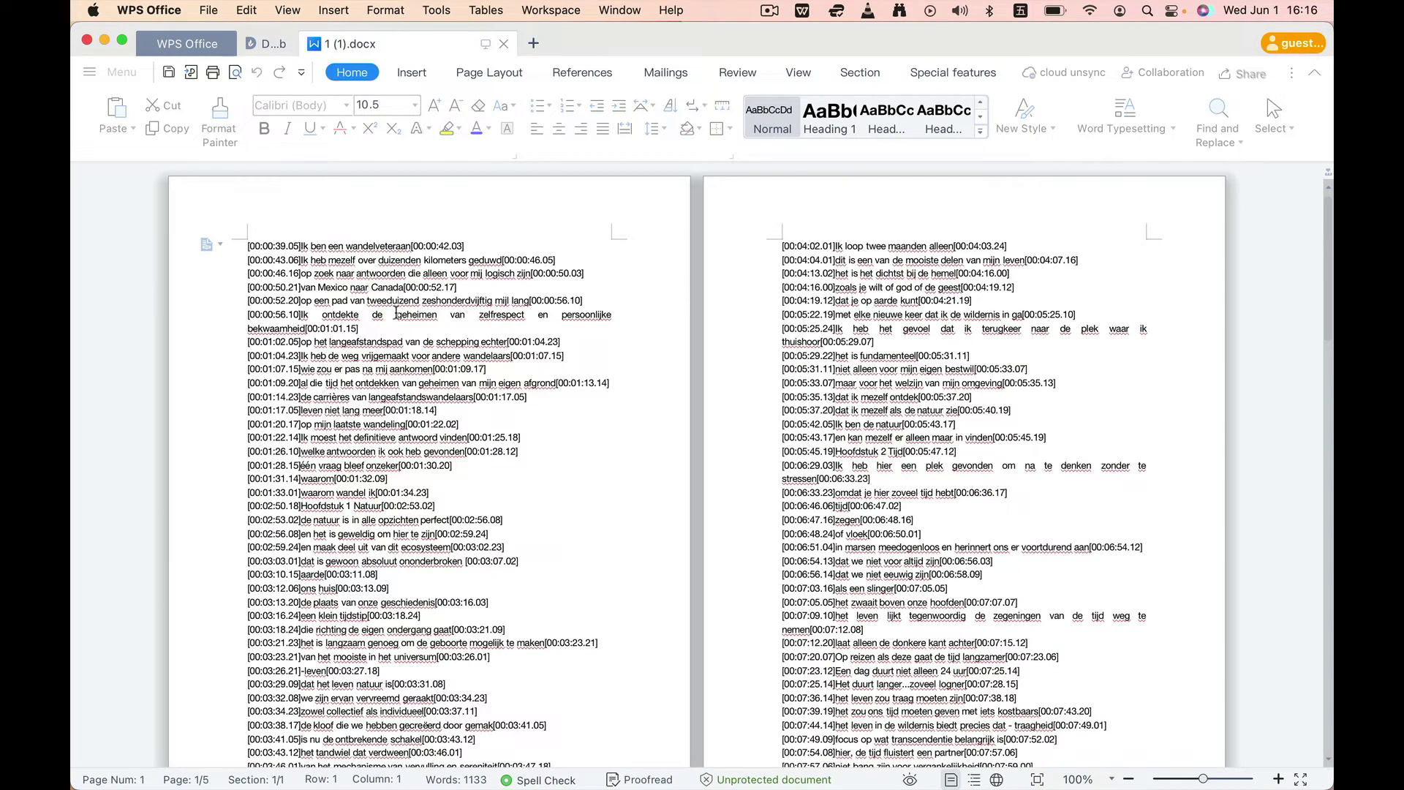
# Select and copy all of the Dutch timecoded subtitle text.
pyautogui.click(397, 314)
pyautogui.press('super+a')
pyautogui.press('super+c')
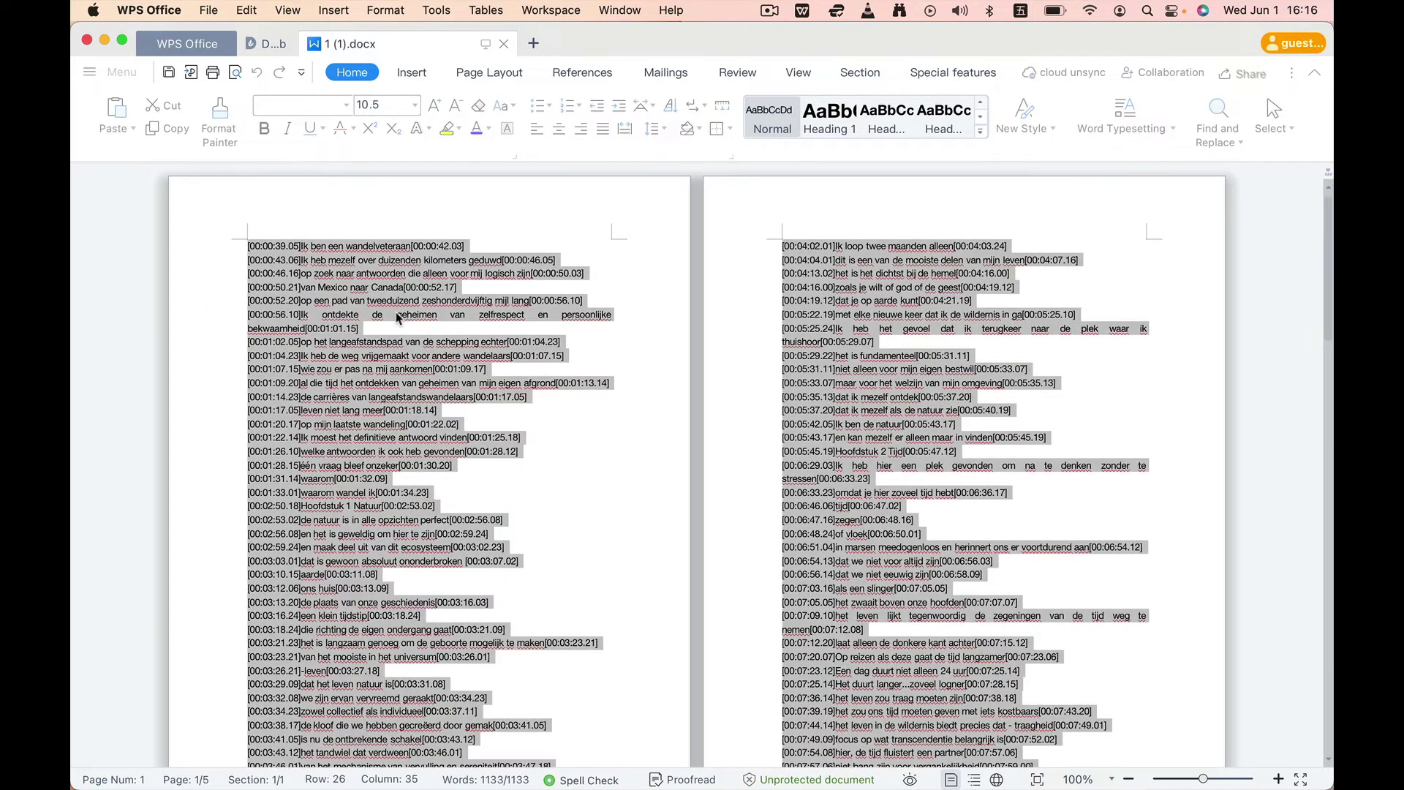
pyautogui.rightClick(364, 365)
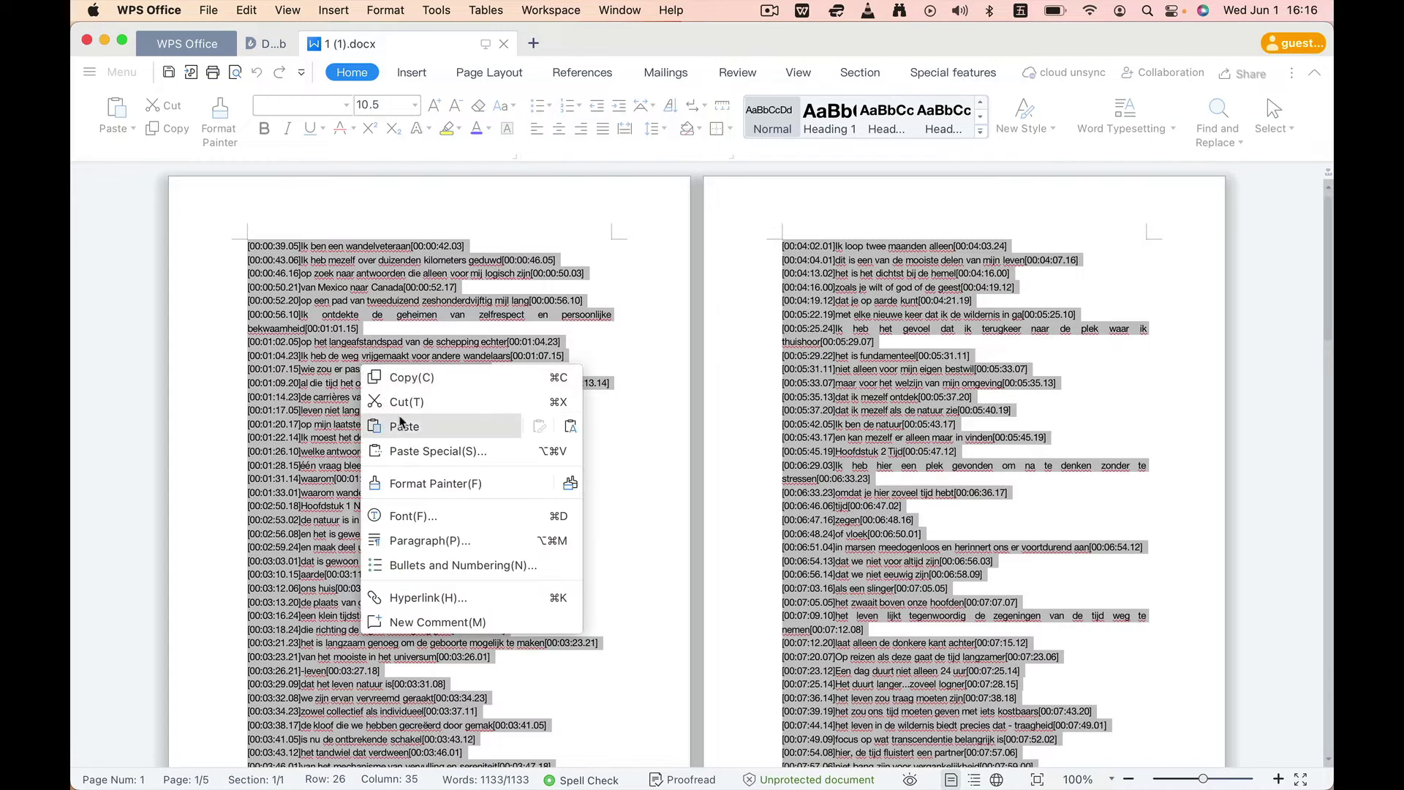
pyautogui.click(428, 384)
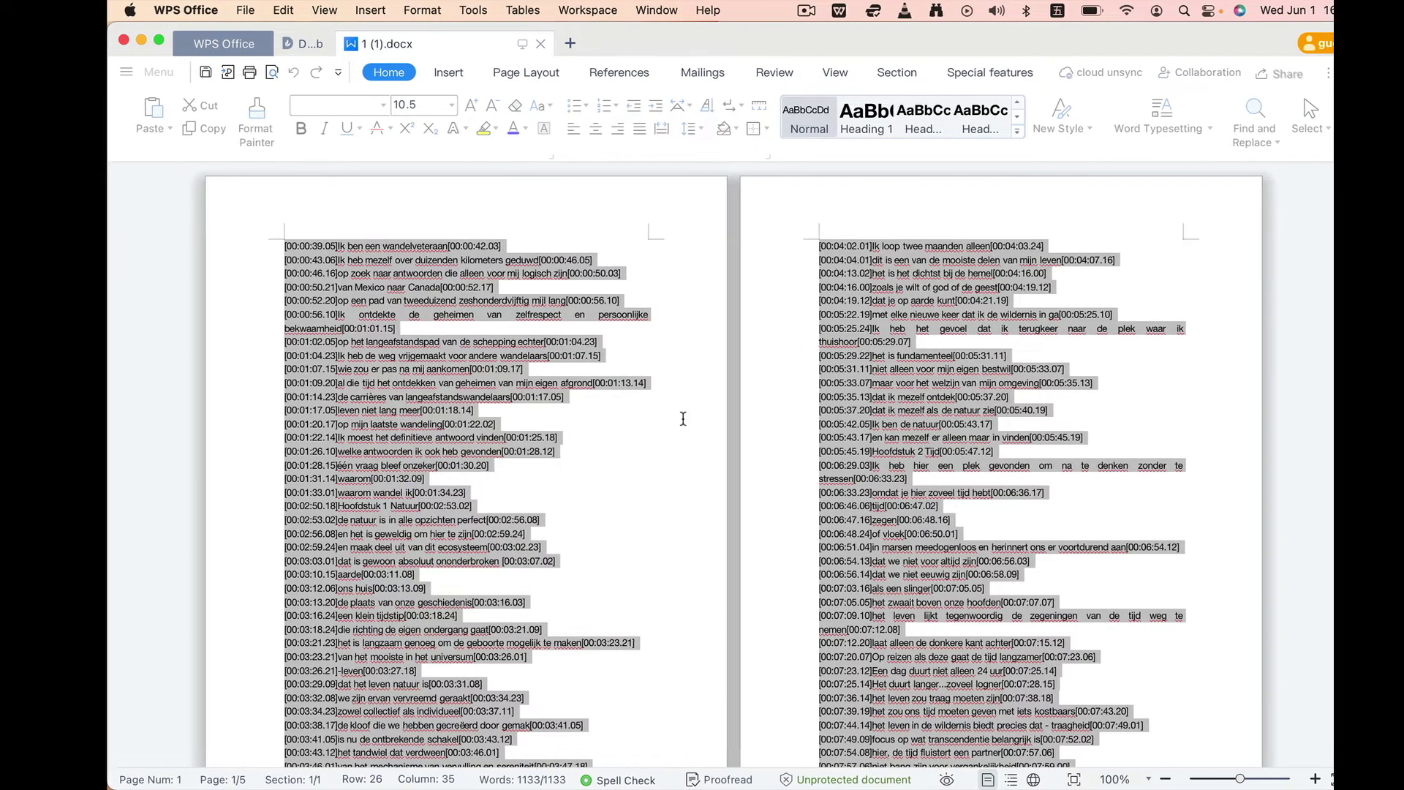
pyautogui.moveTo(806, 764)
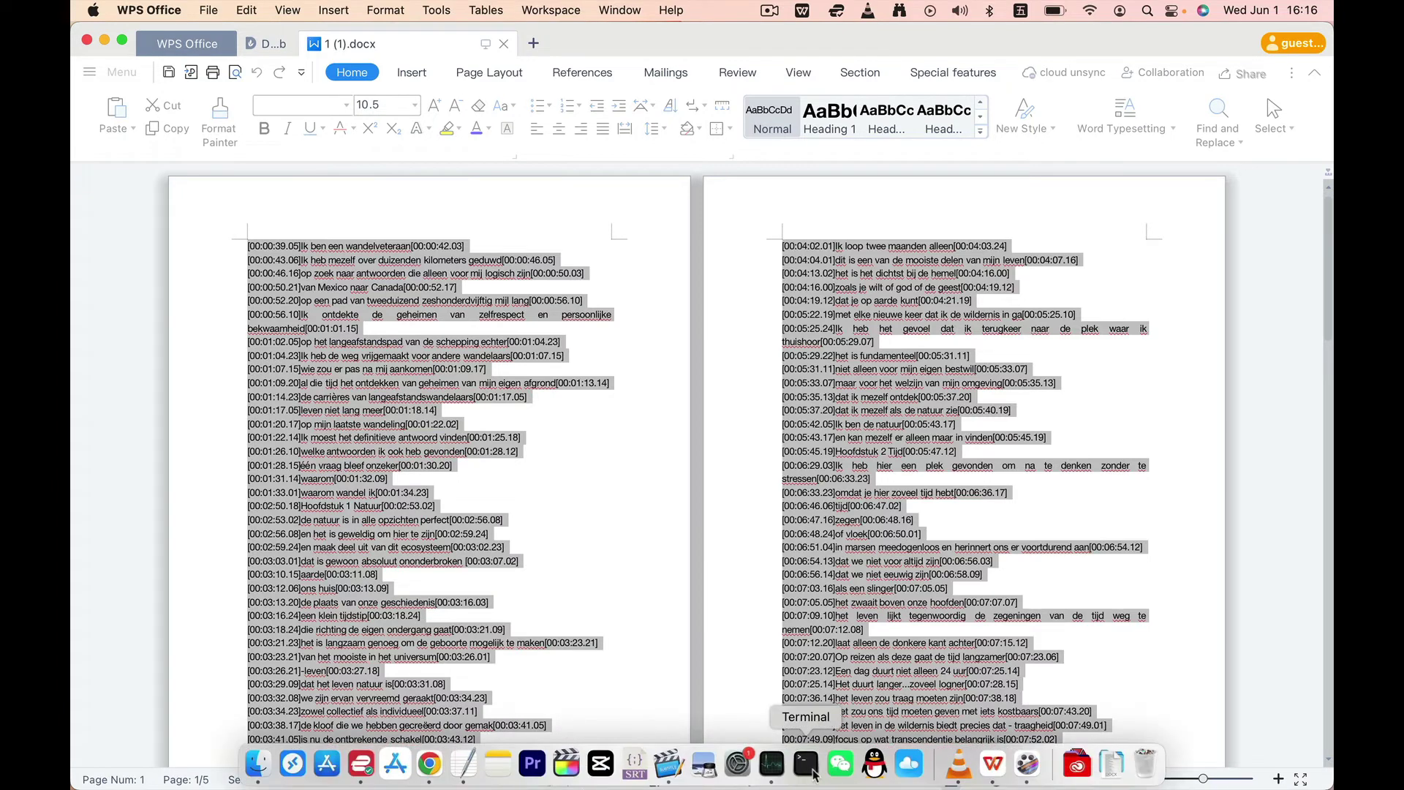
# Delete all English subtitle lines and paste the Dutch subtitles in their place.
pyautogui.click(668, 765)
pyautogui.press('super+a')
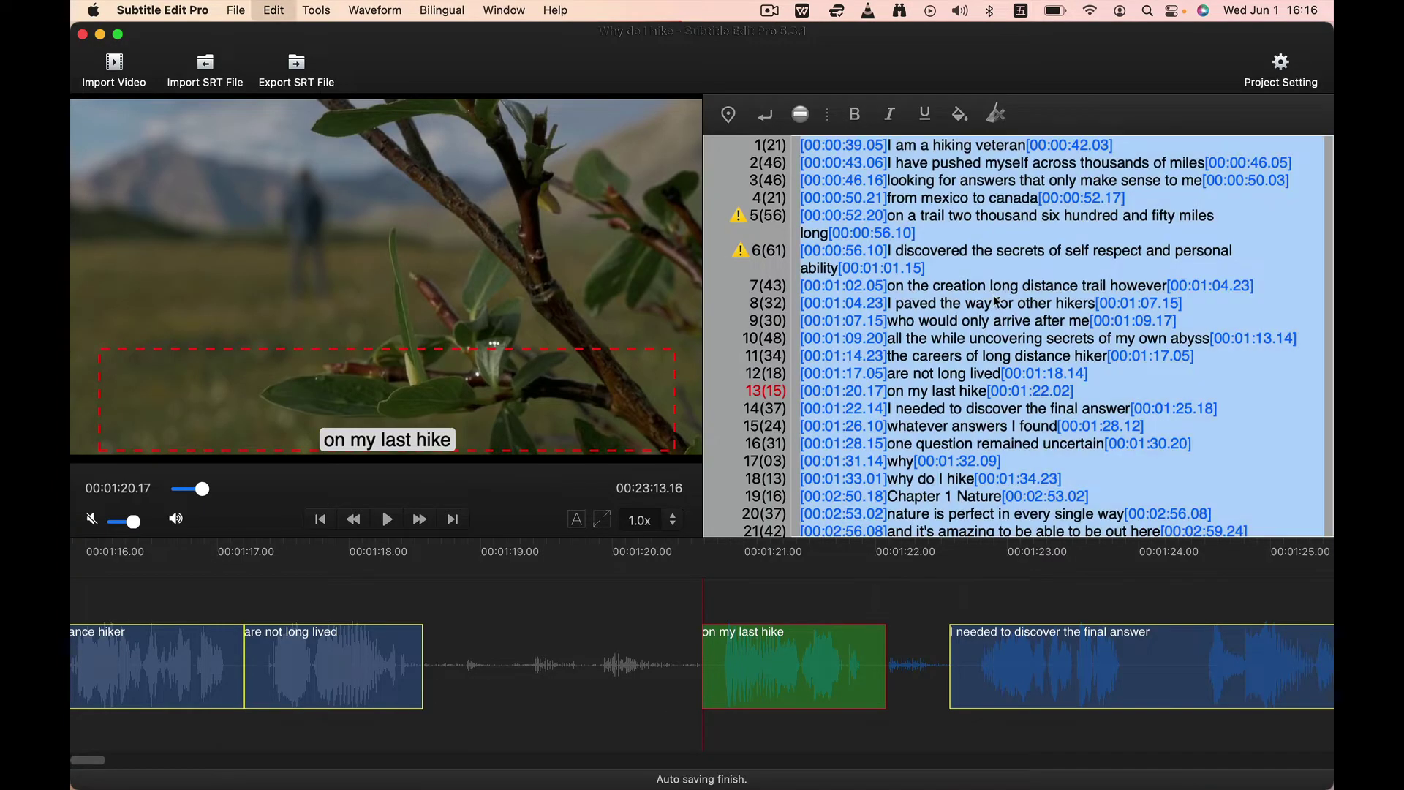
pyautogui.press('BackSpace')
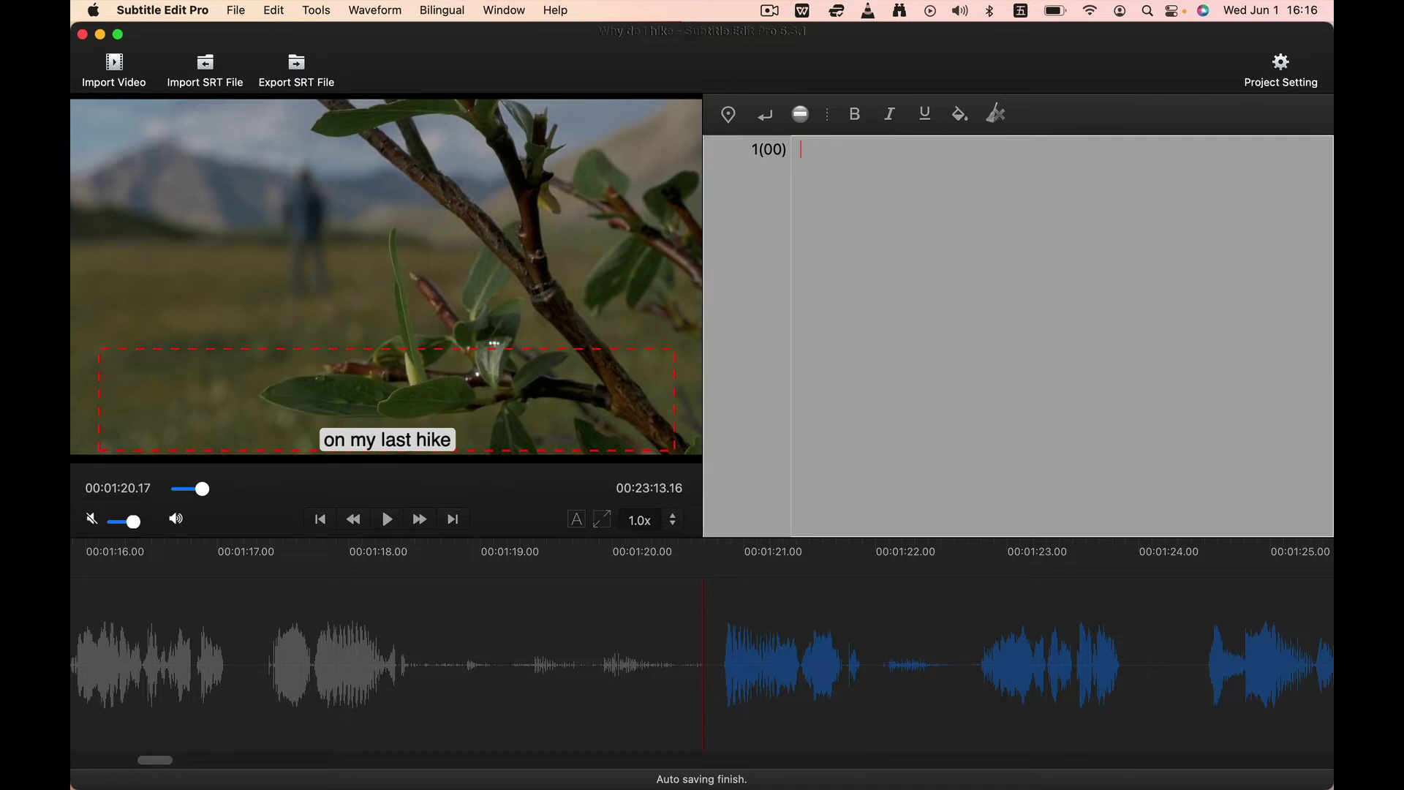
pyautogui.rightClick(954, 221)
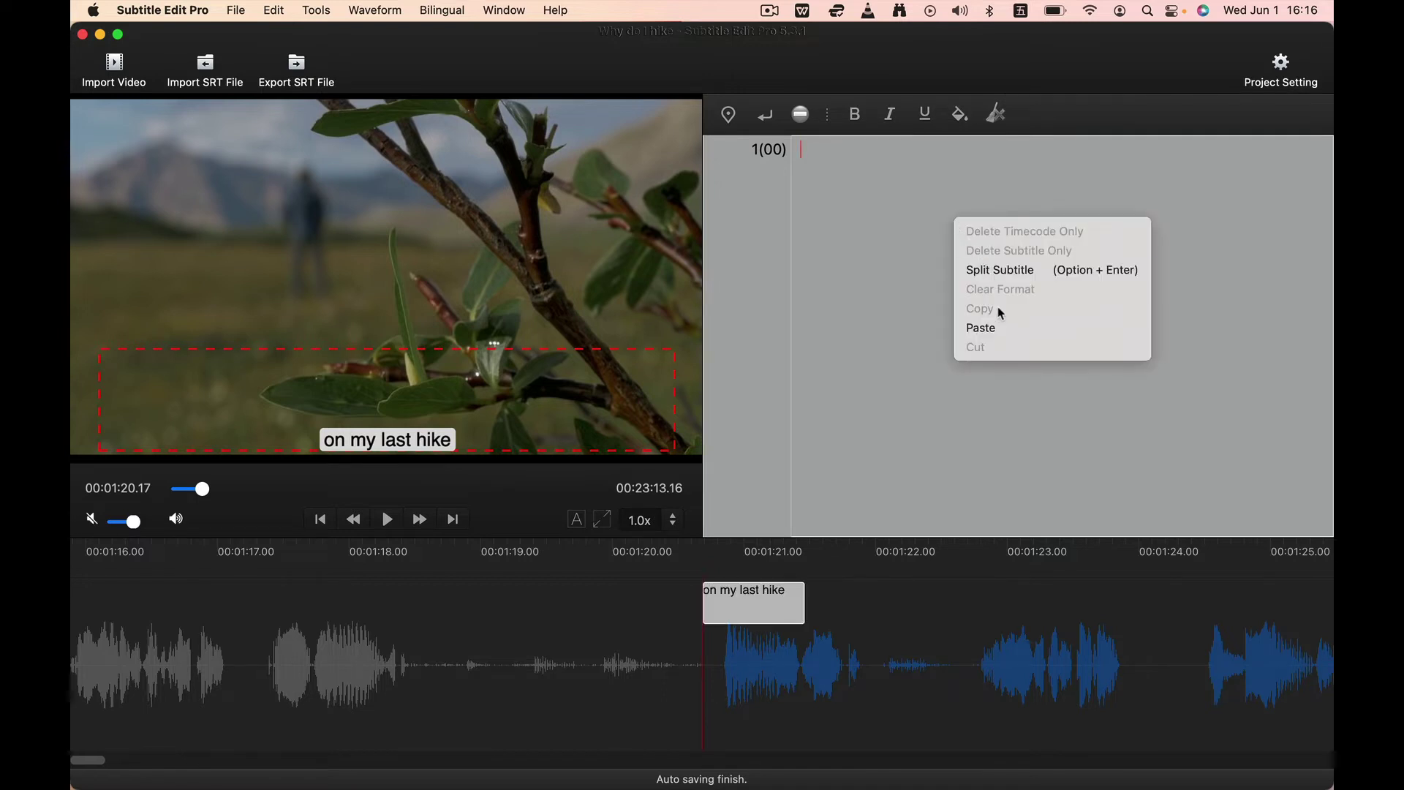
pyautogui.click(987, 327)
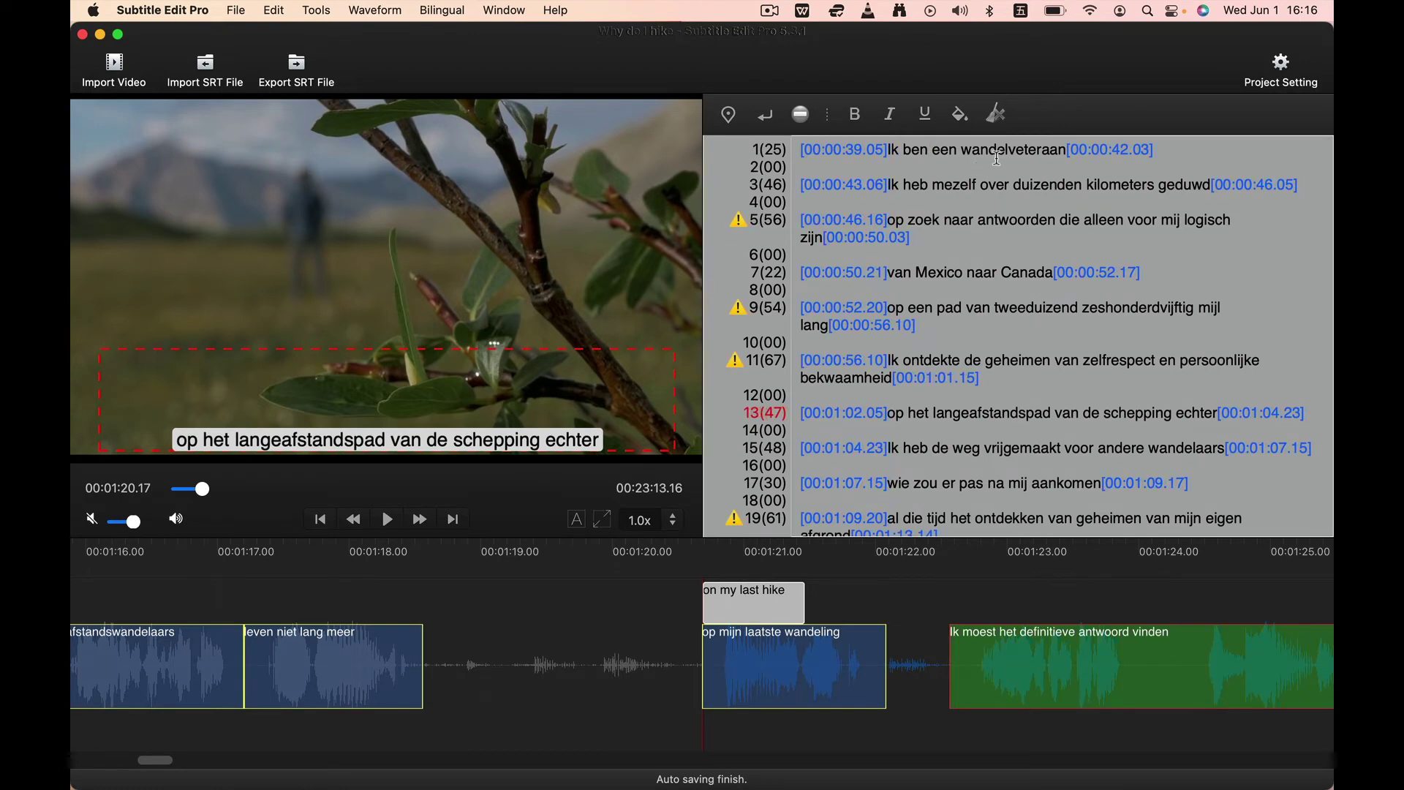
# Check the empty numbered lines between the pasted Dutch entries.
pyautogui.click(936, 166)
pyautogui.click(892, 167)
pyautogui.click(927, 200)
pyautogui.click(315, 9)
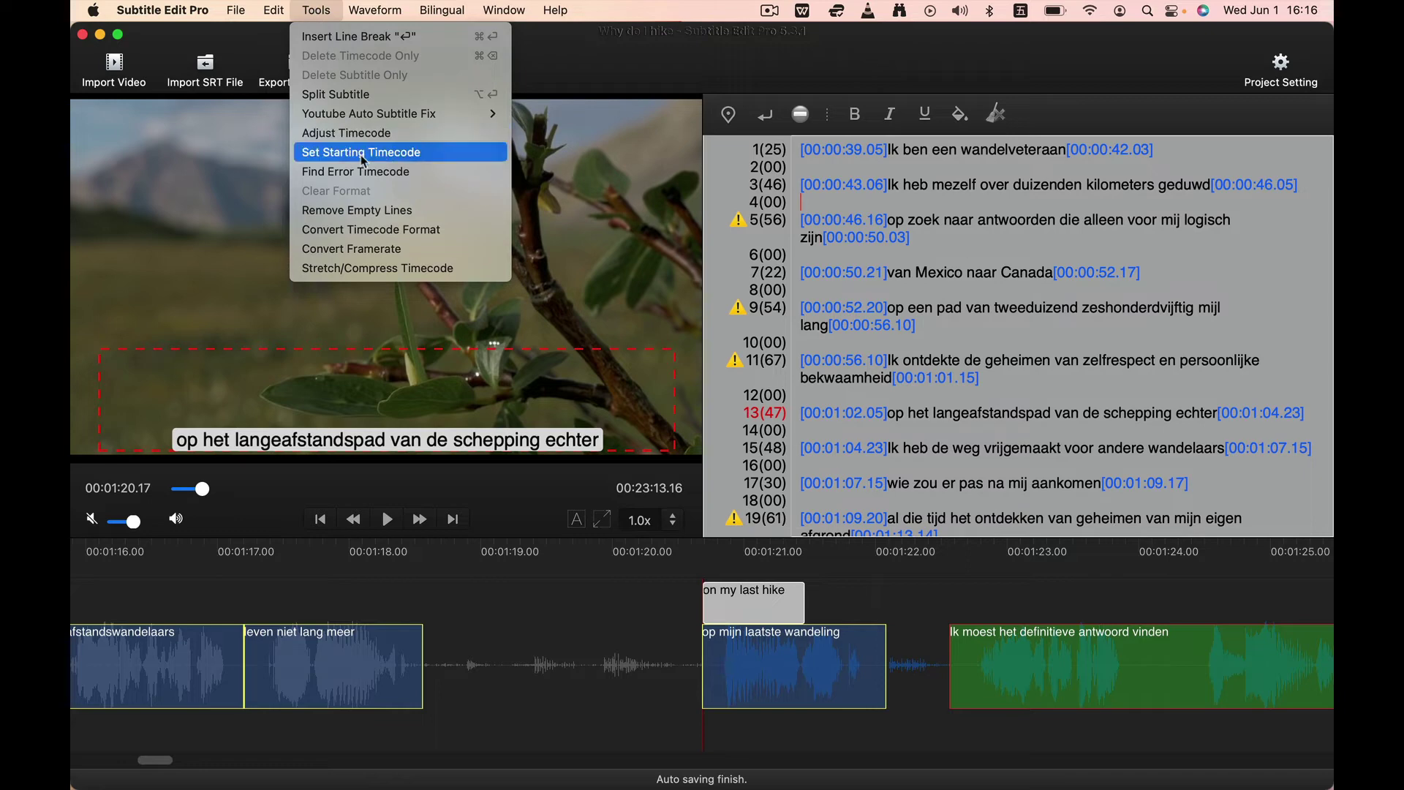
# Delete the blank lines with Tools > Remove Empty Lines.
pyautogui.click(368, 212)
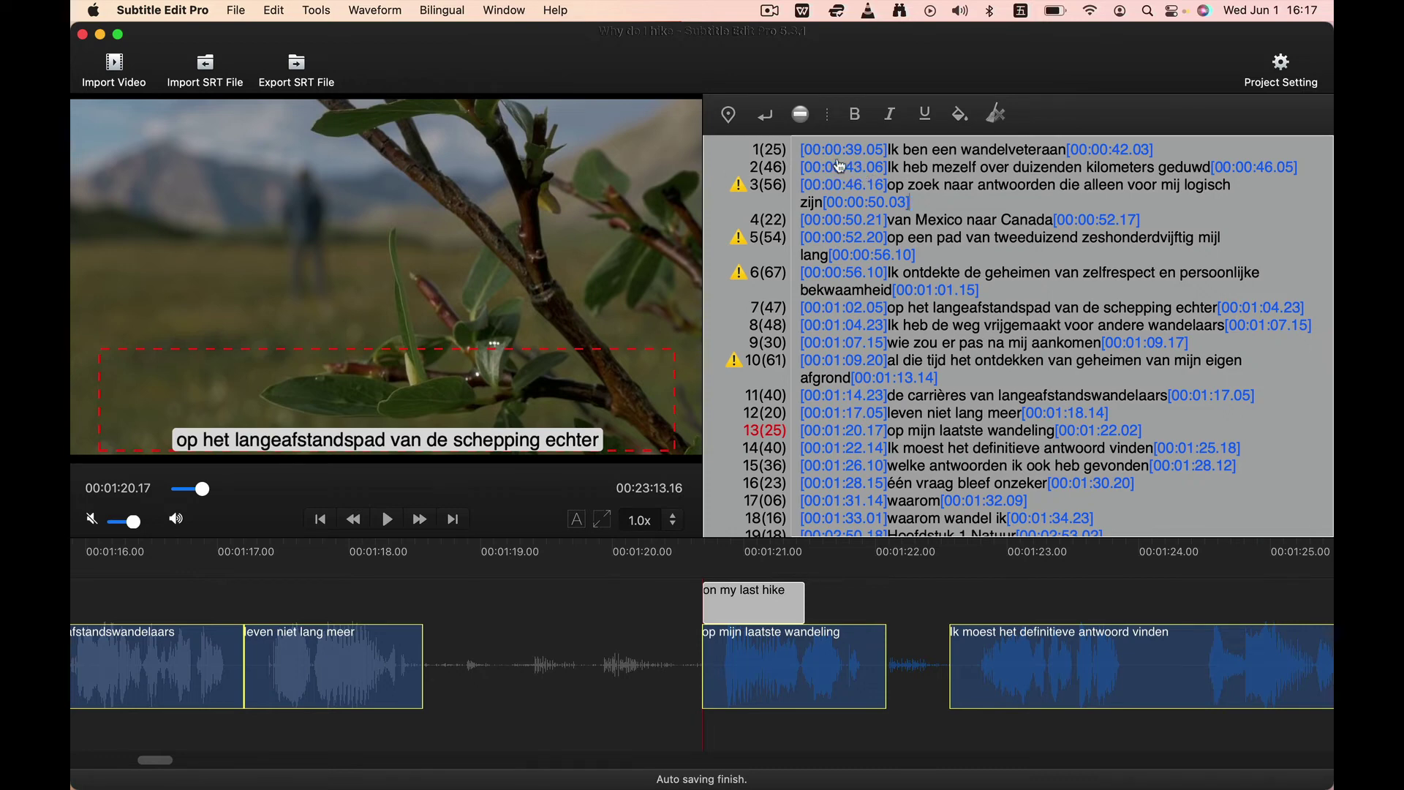
# Edit subtitle 3's start timecode to 00:00.46.16, replacing the colon before 46.16.
pyautogui.click(316, 9)
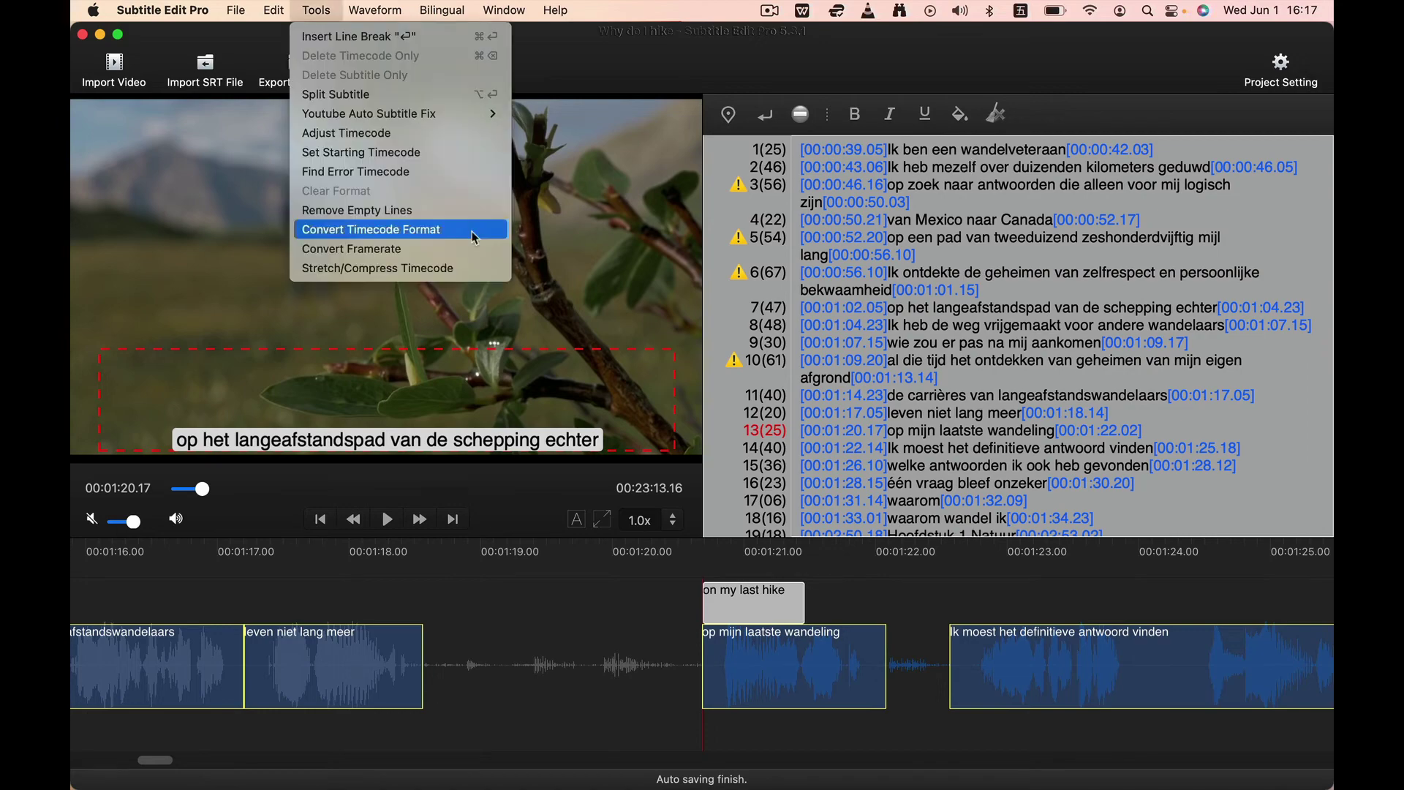
pyautogui.click(909, 195)
pyautogui.click(845, 185)
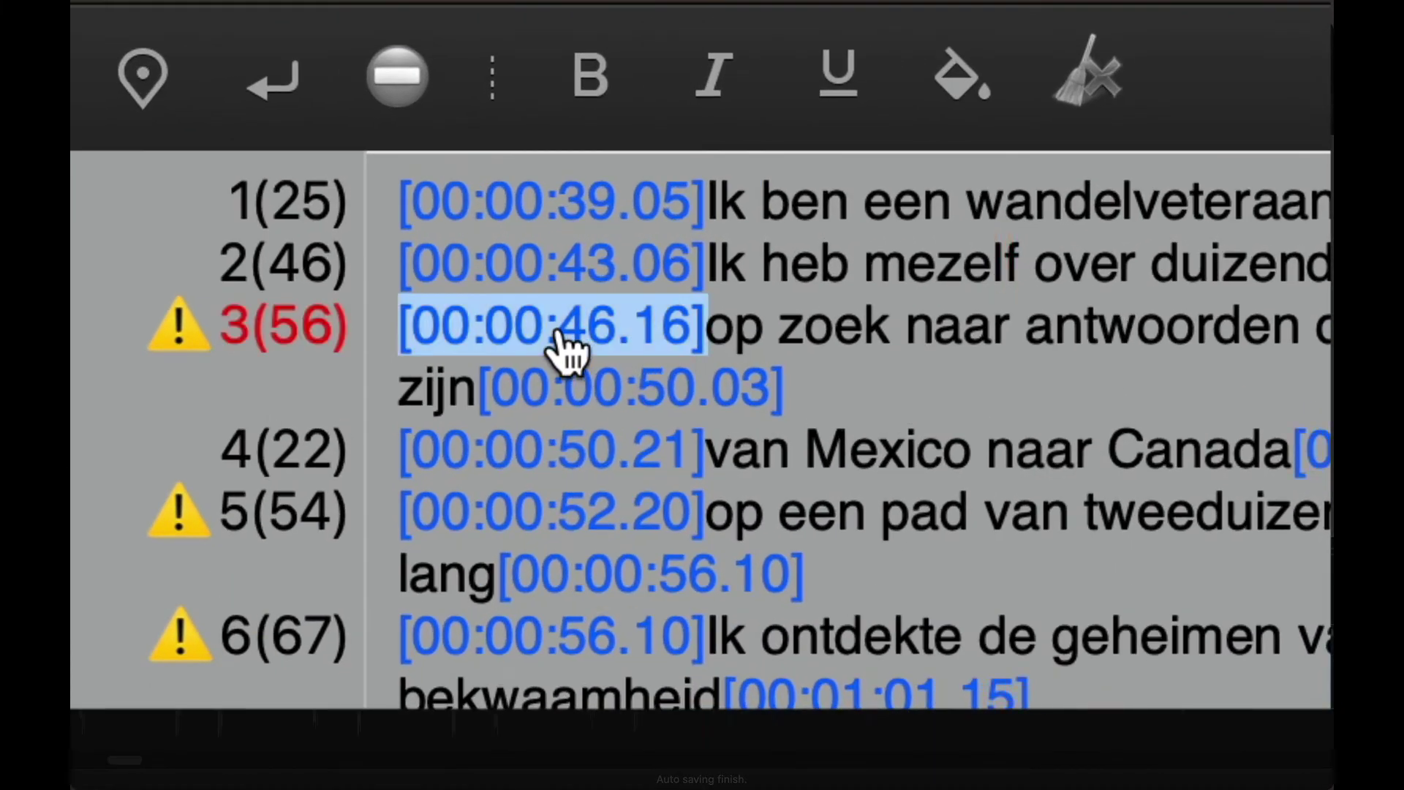
pyautogui.click(562, 335)
pyautogui.press('BackSpace')
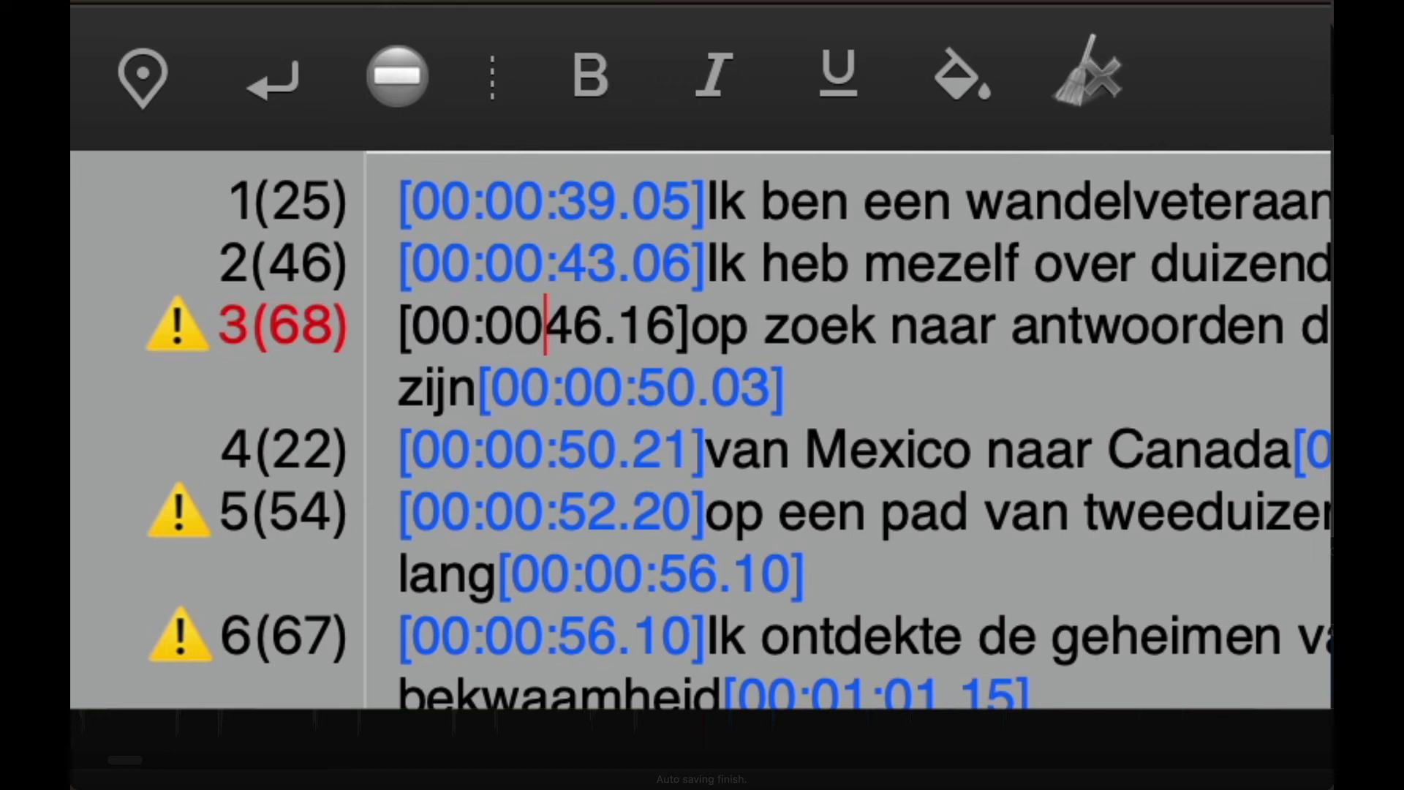
pyautogui.write('.')
pyautogui.click(1084, 324)
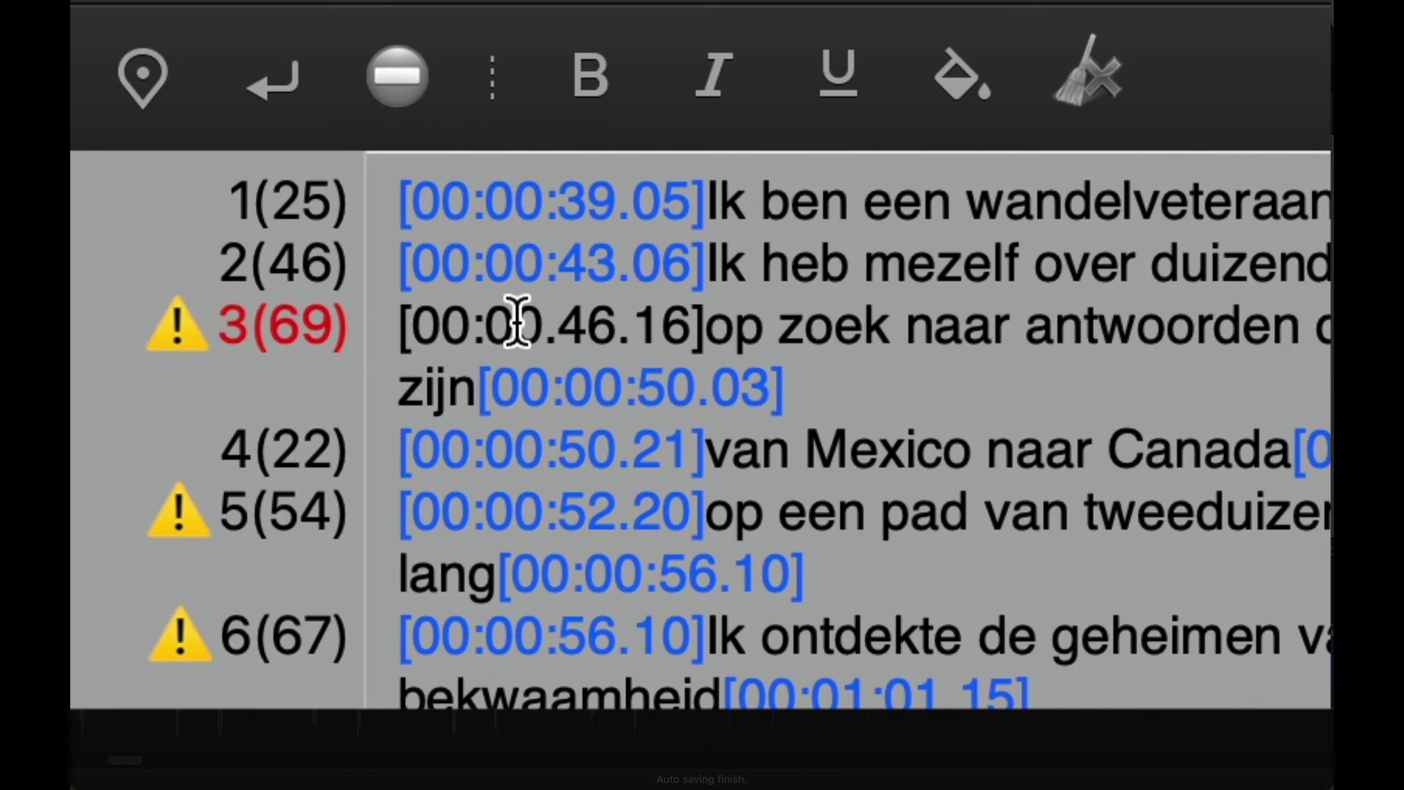
pyautogui.moveTo(515, 326); pyautogui.dragTo(640, 328)
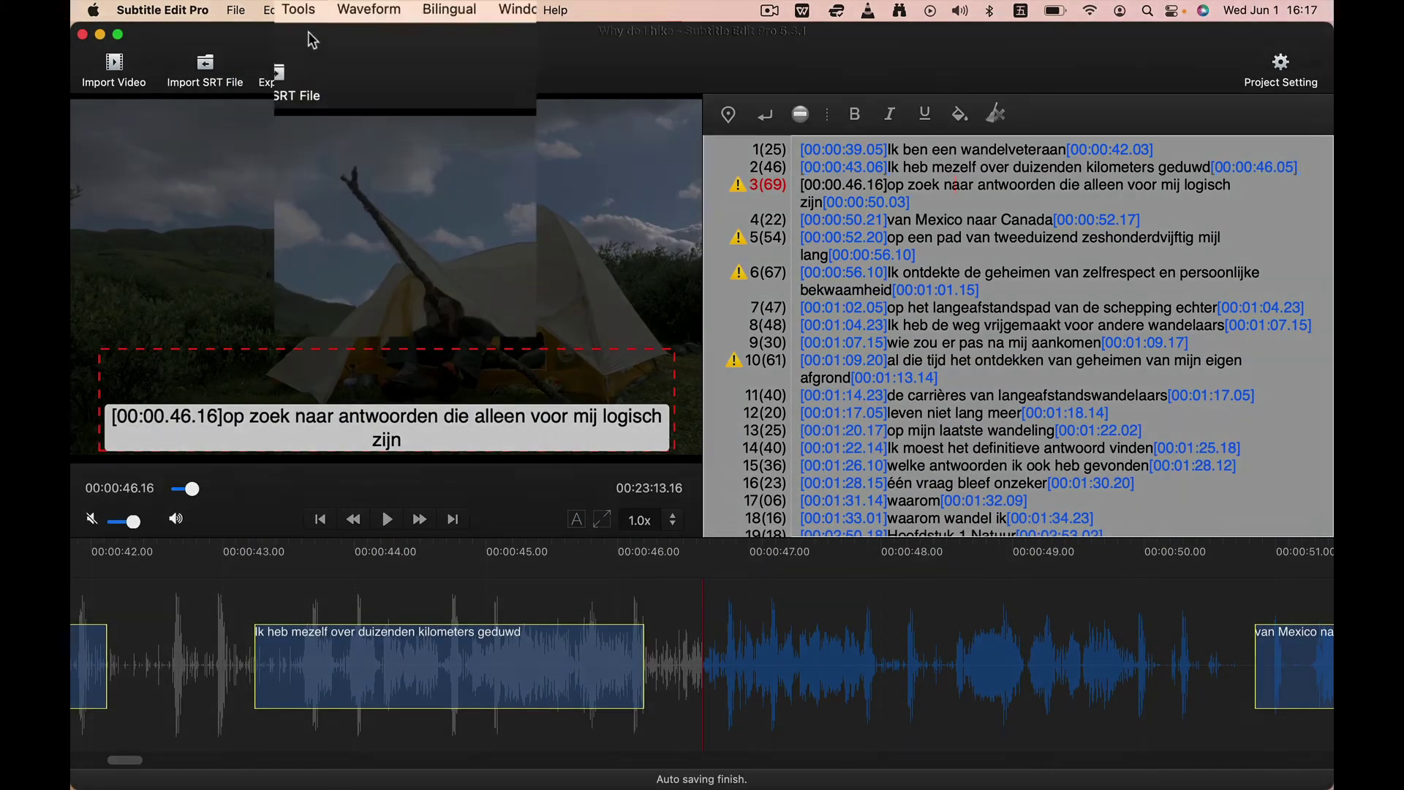
# Run the Tools menu's timecode fix to restore subtitle 3's start to 00:00:46.16.
pyautogui.click(154, 22)
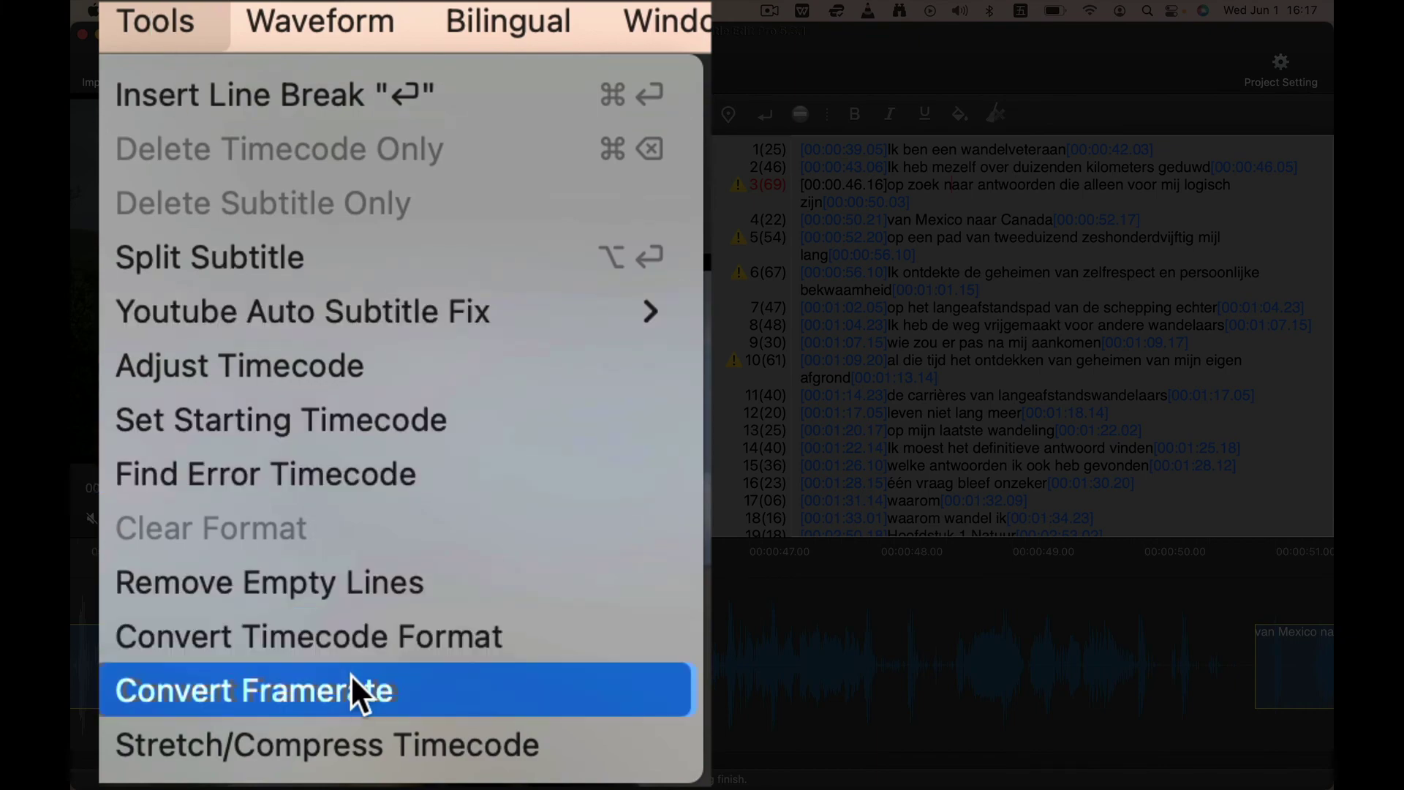
pyautogui.click(363, 625)
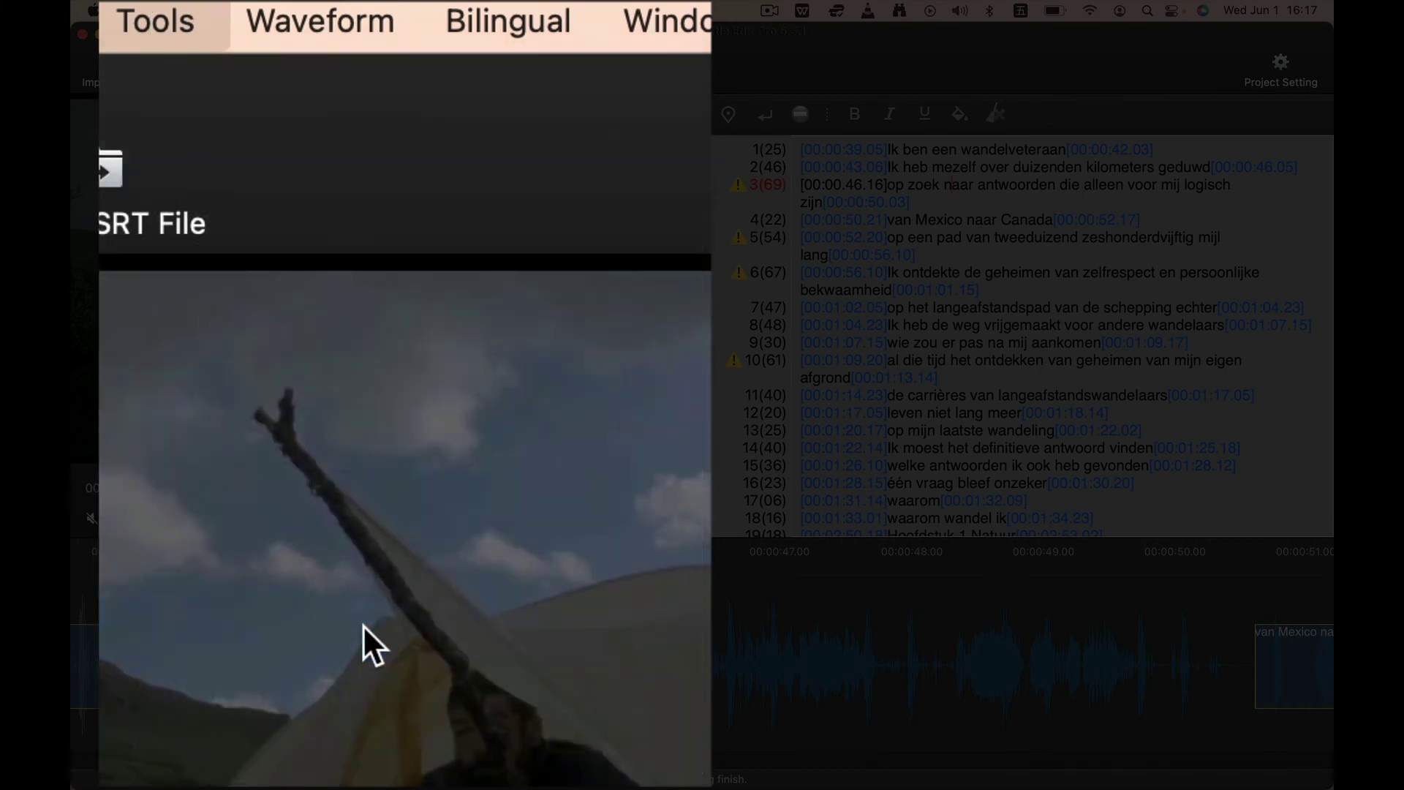
pyautogui.scroll(20, 933, 219)
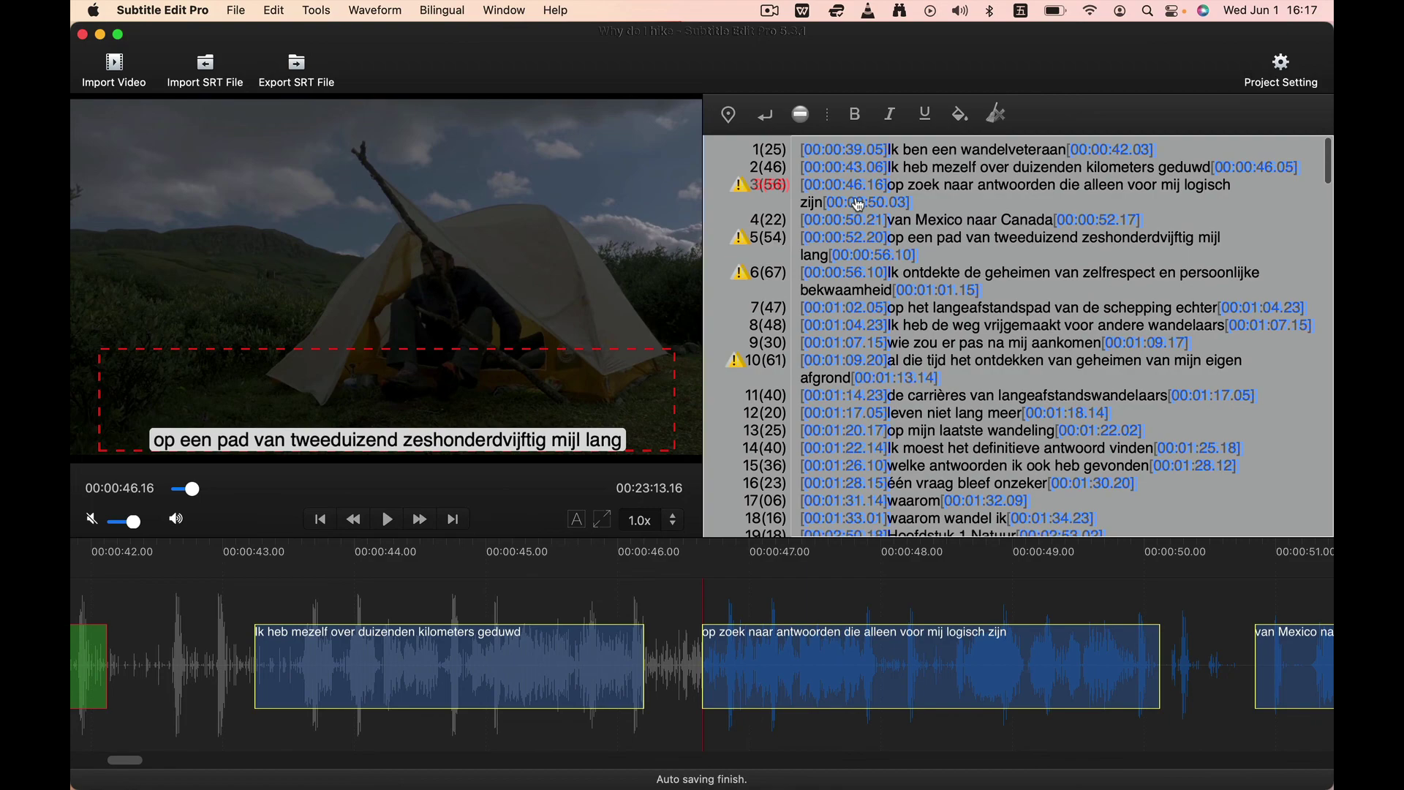